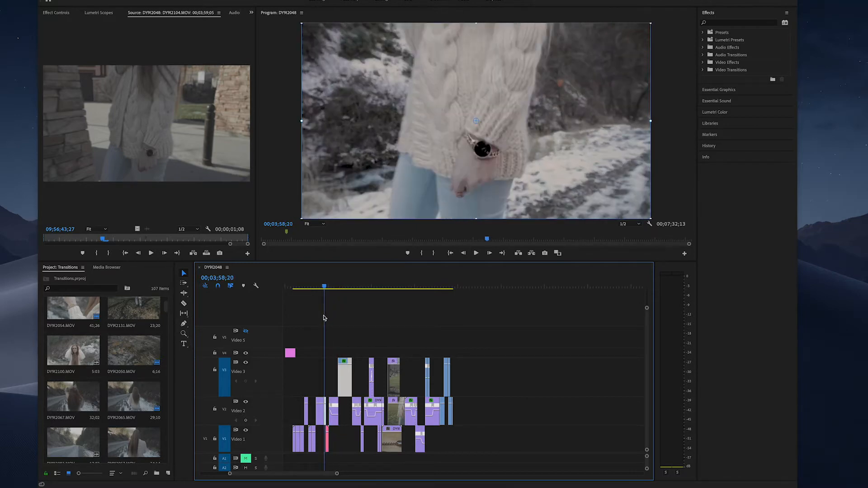
Examine the cut between the two pink clips on Video 2 and Video 1 by zooming in, playing and scrubbing through it
left_click_drag(337, 473, 272, 476)
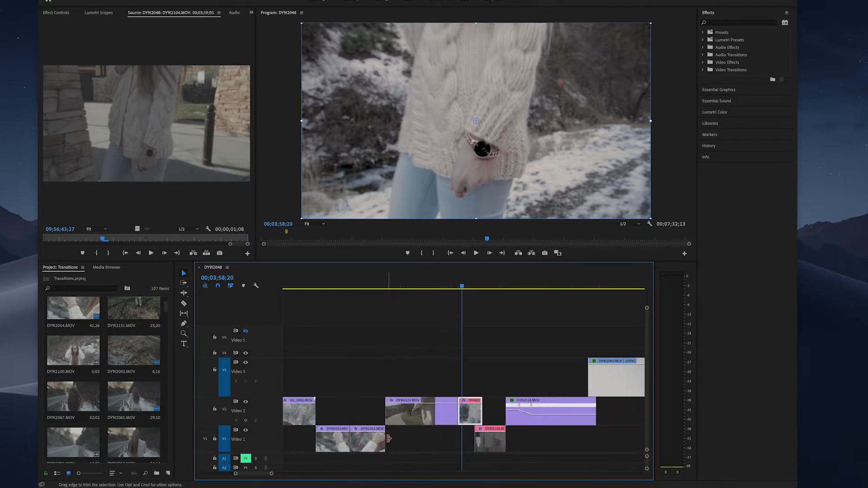
scroll(388, 441, "down", 3)
key("space")
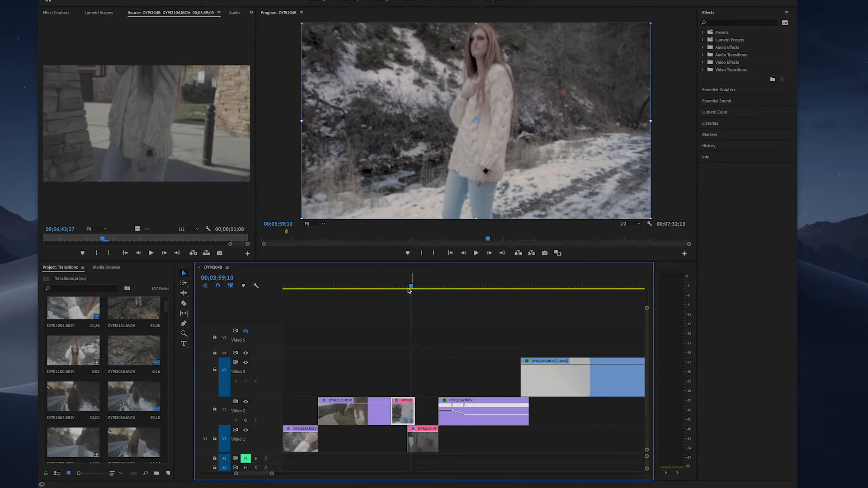
left_click(392, 288)
key("space")
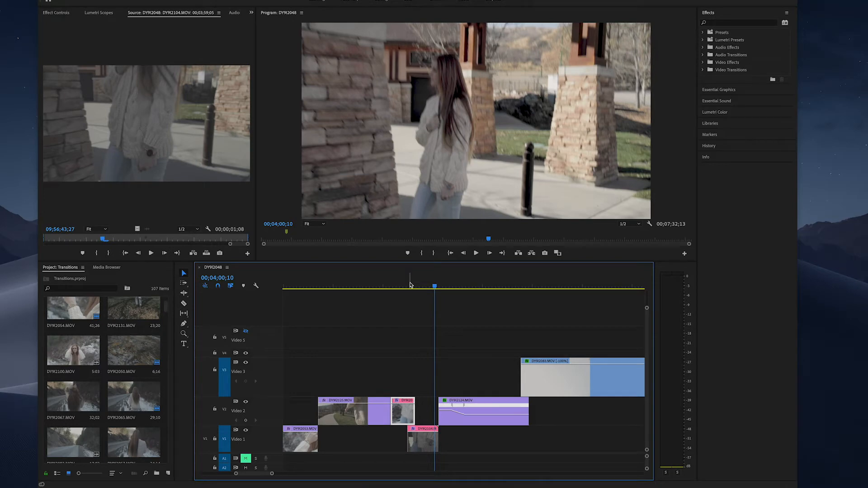
left_click(409, 287)
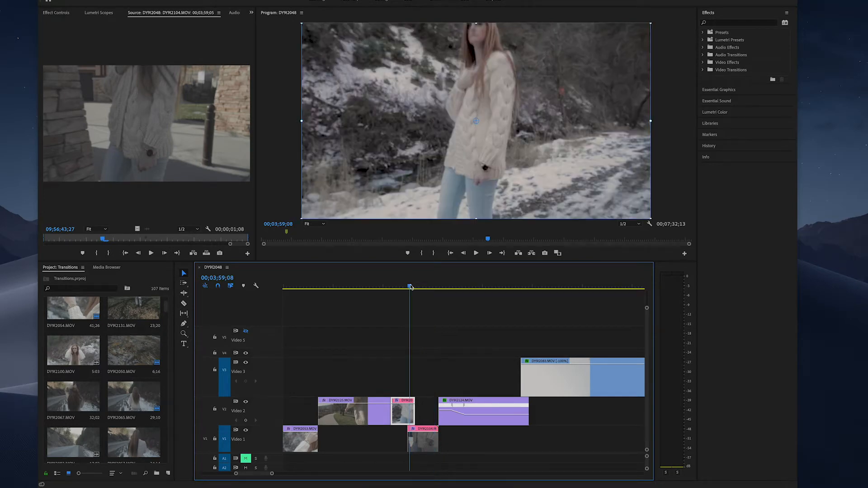
left_click(418, 438)
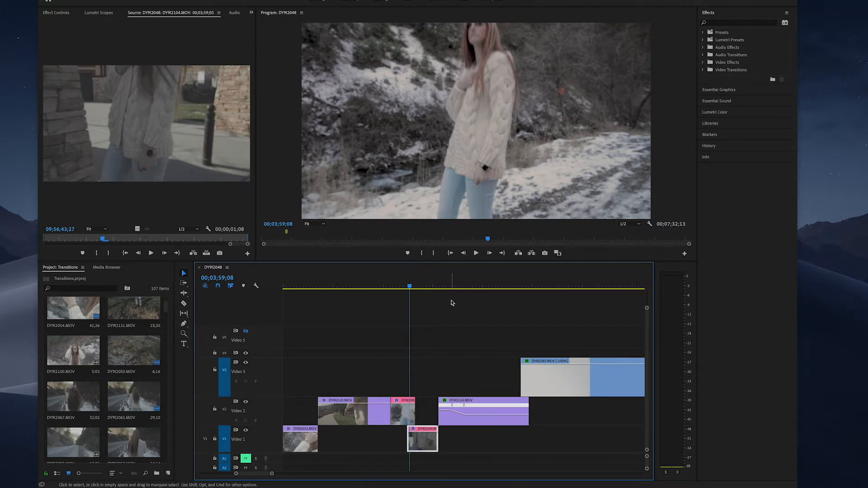
left_click(410, 287)
left_click_drag(410, 288, 415, 342)
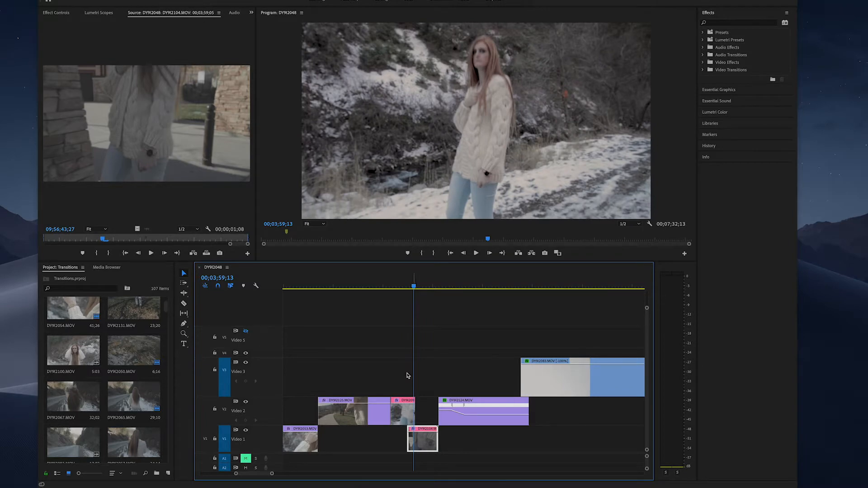
Reverse the speed of the pink clip on Video 2 and play it back
right_click(400, 411)
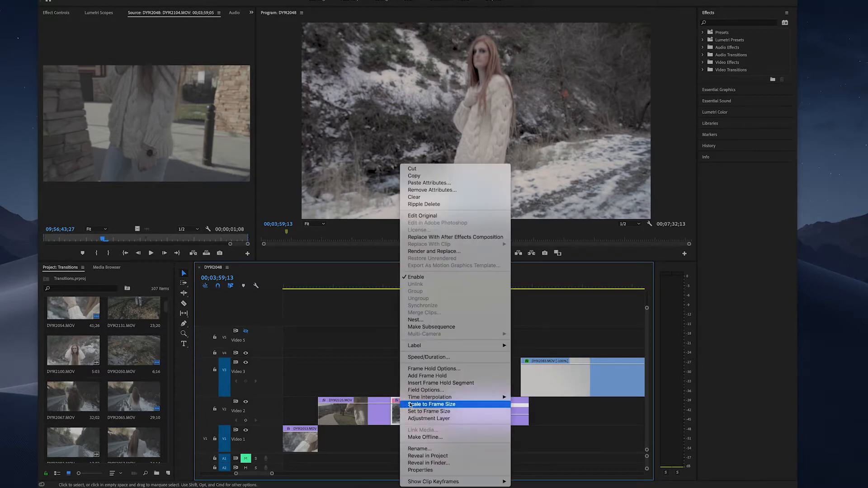
left_click(429, 357)
left_click(380, 239)
left_click(433, 278)
left_click_drag(420, 287, 395, 294)
key("space")
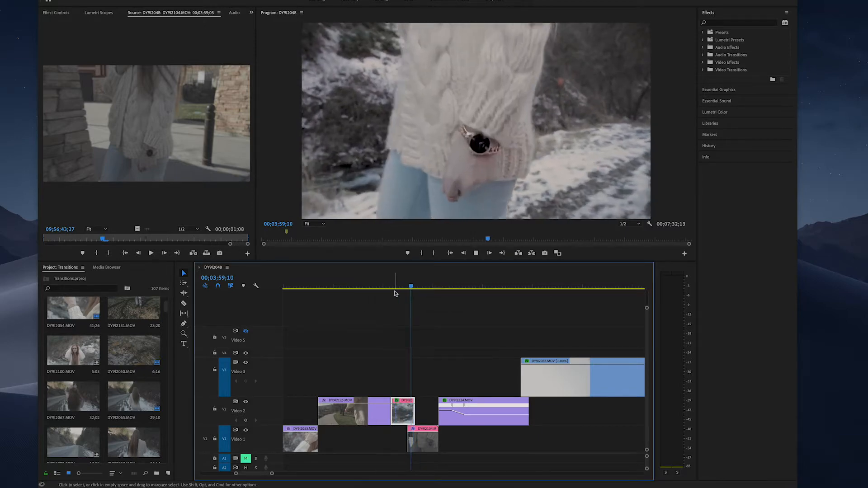
key("space")
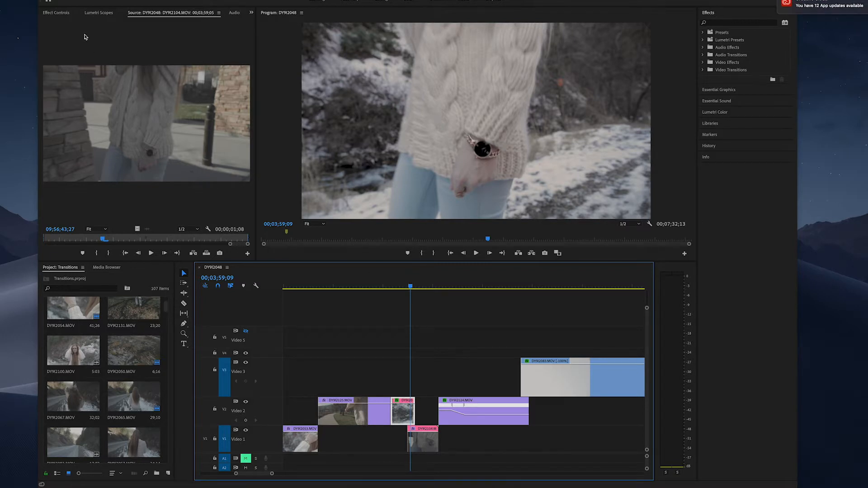
Keyframe the pink Video 2 clip's opacity at 00;03;59;09 with 100% and at 00;03;59;13 with 70%
left_click(57, 13)
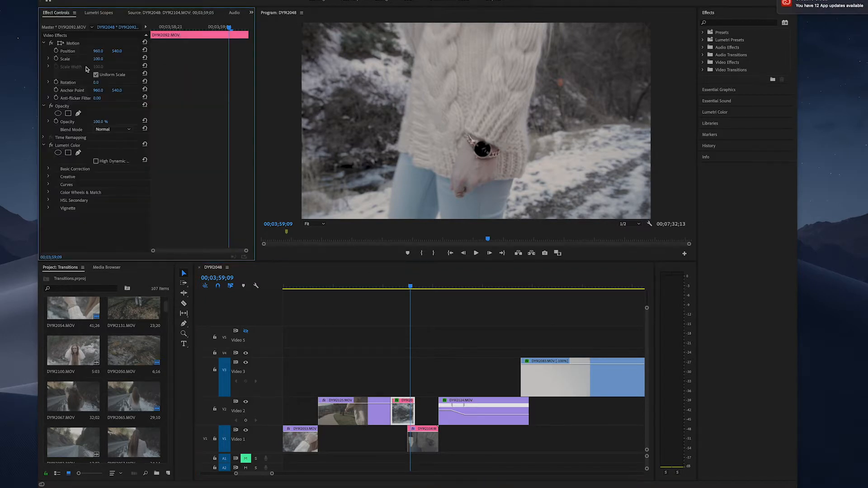
left_click(56, 122)
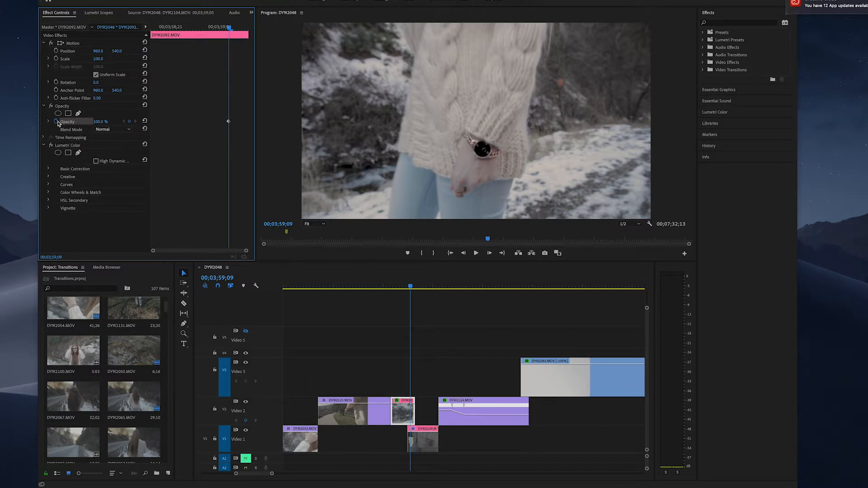
left_click_drag(410, 287, 415, 288)
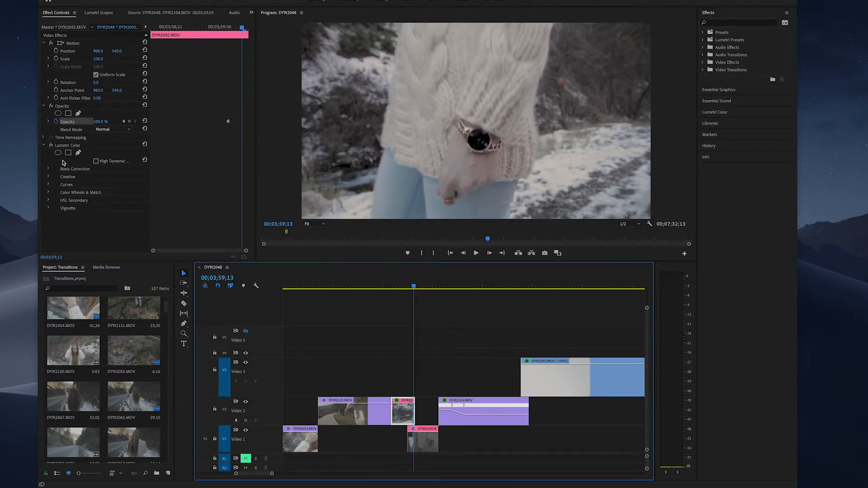
left_click(98, 122)
left_click_drag(98, 122, 84, 122)
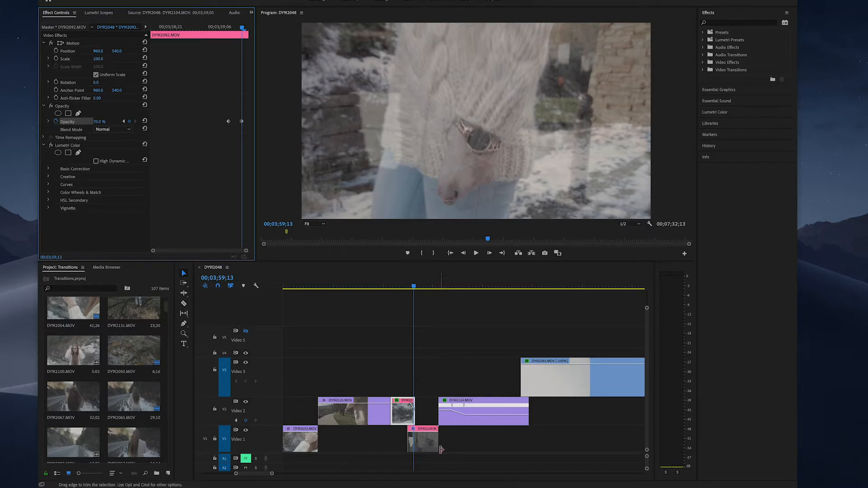
Check how the wristwatch in the faded Video 2 clip overlaps the one in the Video 1 clip beneath
left_click(419, 428)
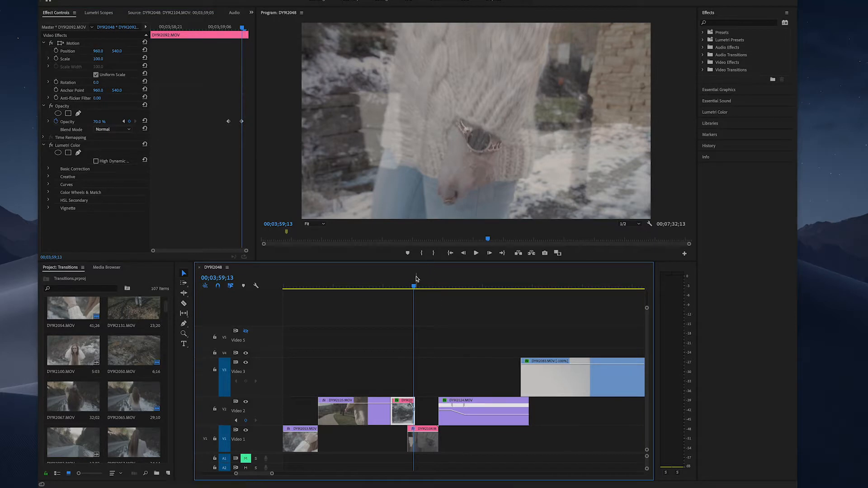
left_click(413, 286)
left_click_drag(413, 288, 412, 288)
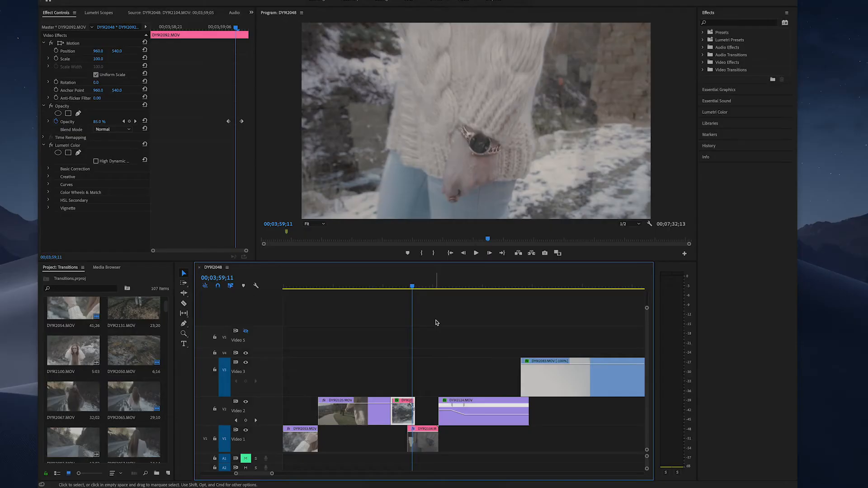
left_click(467, 166)
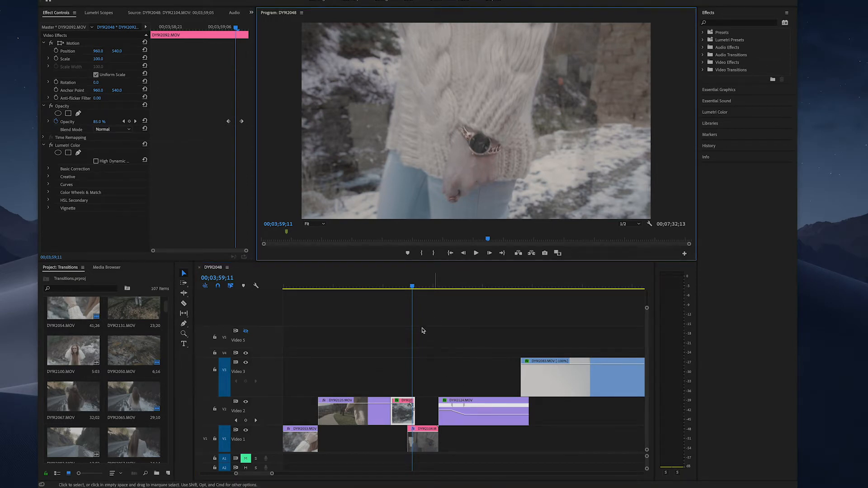
left_click(412, 287)
left_click_drag(413, 288, 414, 288)
left_click(428, 379)
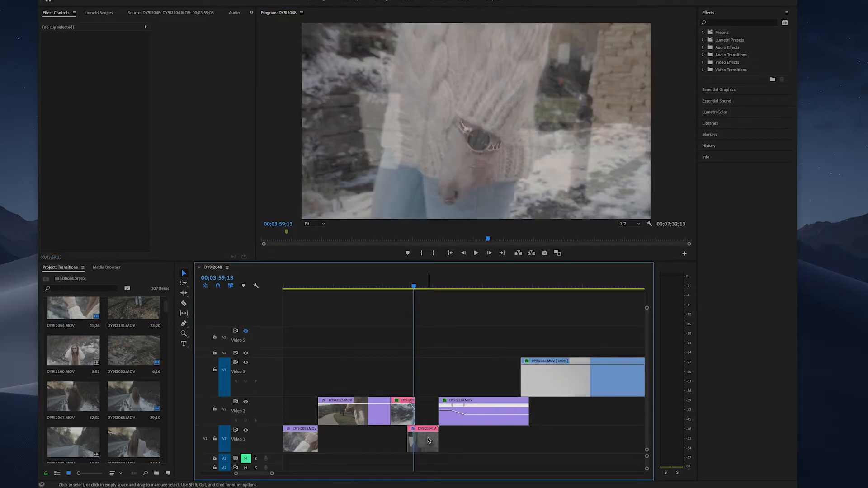
Enlarge and reposition the pink Video 1 clip in the frame to bring its wristwatch under the one in the clip above
left_click(428, 440)
double_click(428, 439)
left_click(475, 213)
left_click_drag(477, 219, 476, 249)
left_click_drag(514, 215, 512, 198)
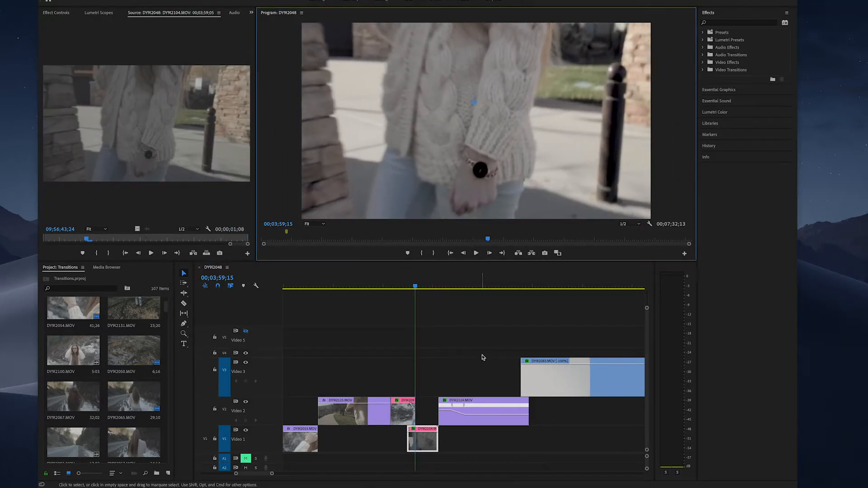
Refine the Video 1 clip's size and position at 00;03;59;11 and 00;03;59;12 to match the wristwatches, and play the transition
key("Left")
key("Left")
key("Left")
key("Left")
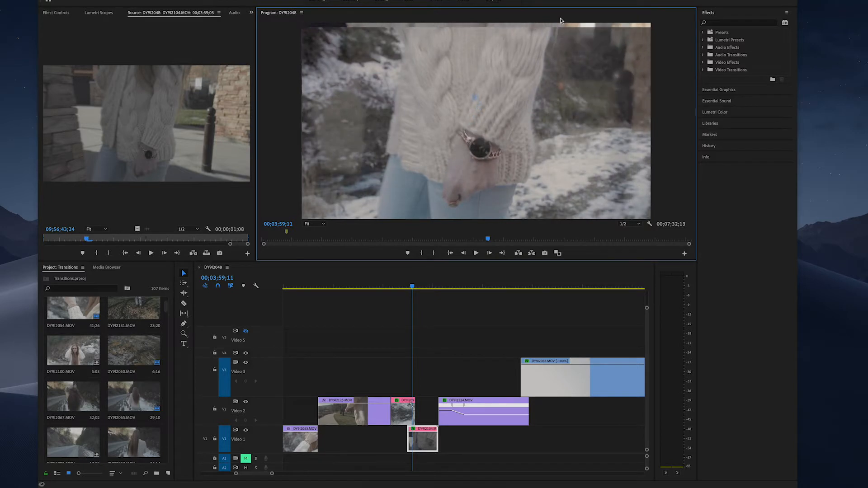
left_click_drag(562, 7, 555, 0)
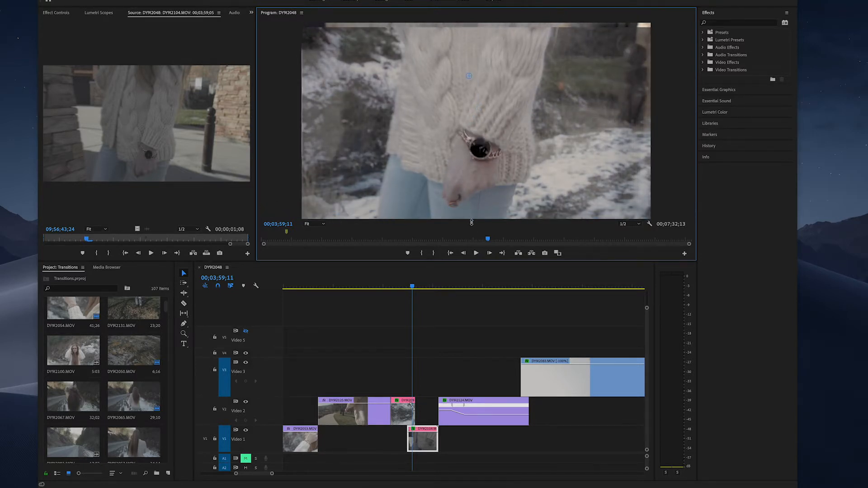
key("Right")
mouse_move(464, 210)
left_mouse_down()
mouse_move(454, 200)
mouse_move(460, 183)
mouse_move(447, 218)
mouse_move(457, 197)
left_mouse_up()
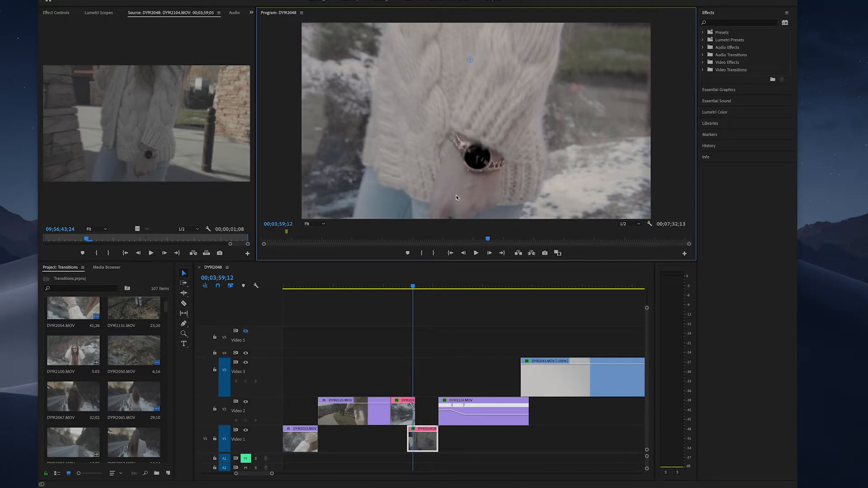
left_click(397, 286)
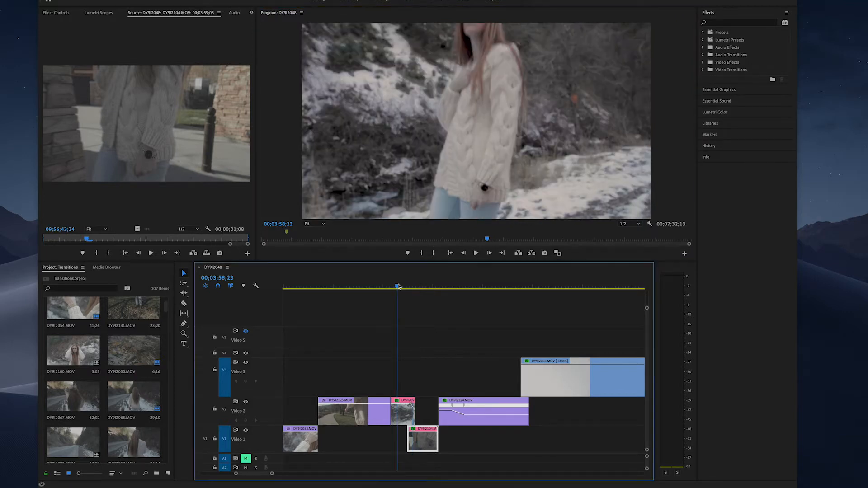
key("space")
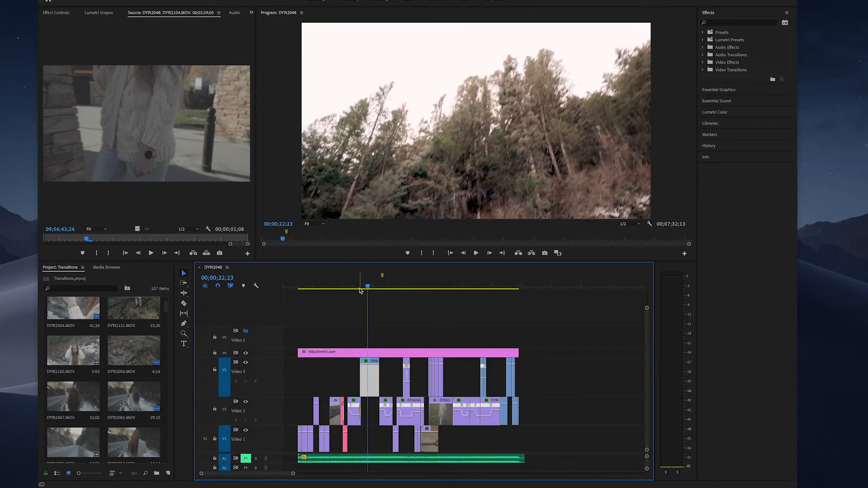
Search the effects for "dip", add Dip to White to the end of the purple Video 2 clip before the sky clip, and play it
left_click_drag(368, 287, 369, 288)
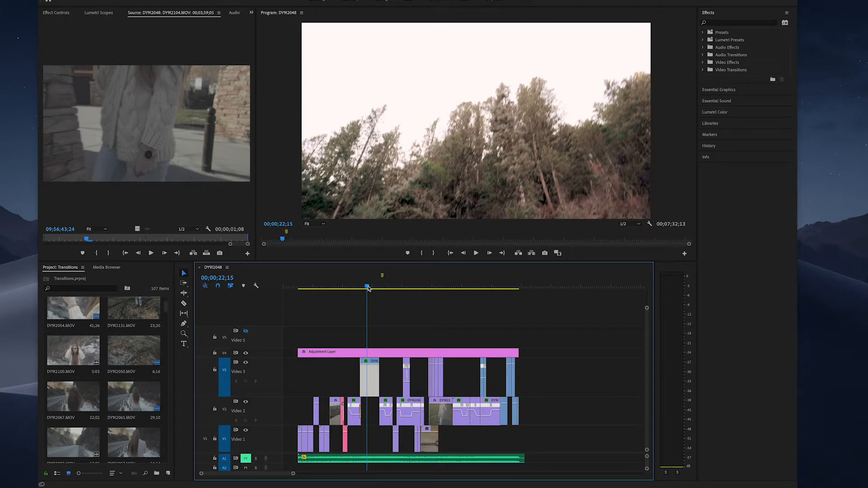
left_click_drag(368, 288, 356, 288)
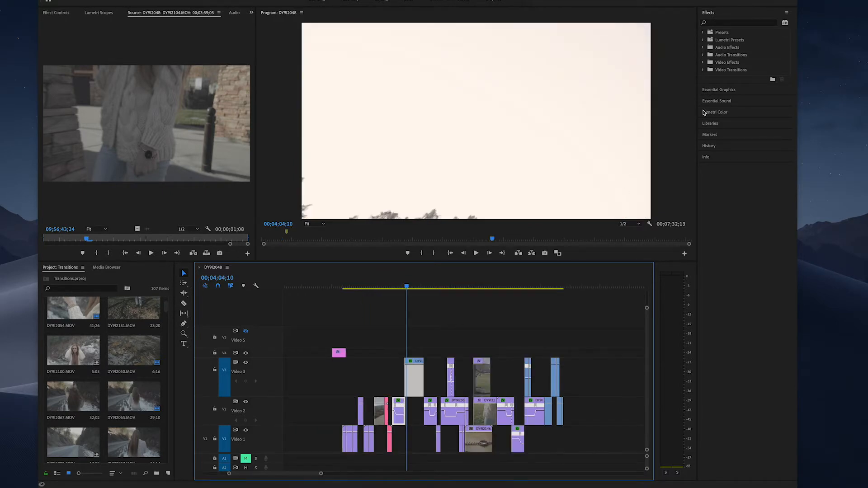
left_click(722, 24)
type("dip")
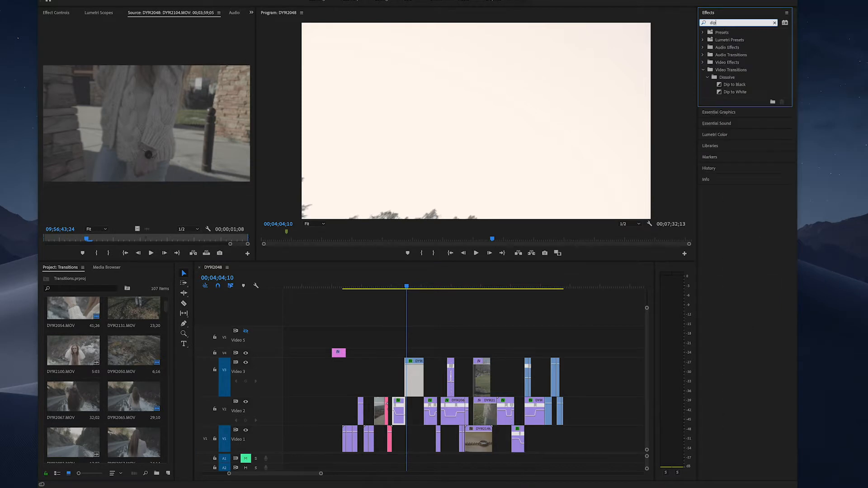
left_click(732, 94)
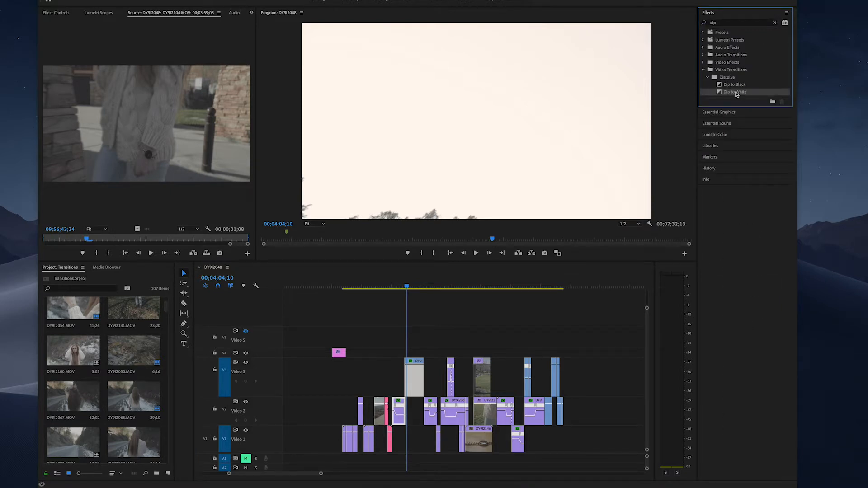
left_click_drag(598, 235, 401, 412)
left_click(395, 287)
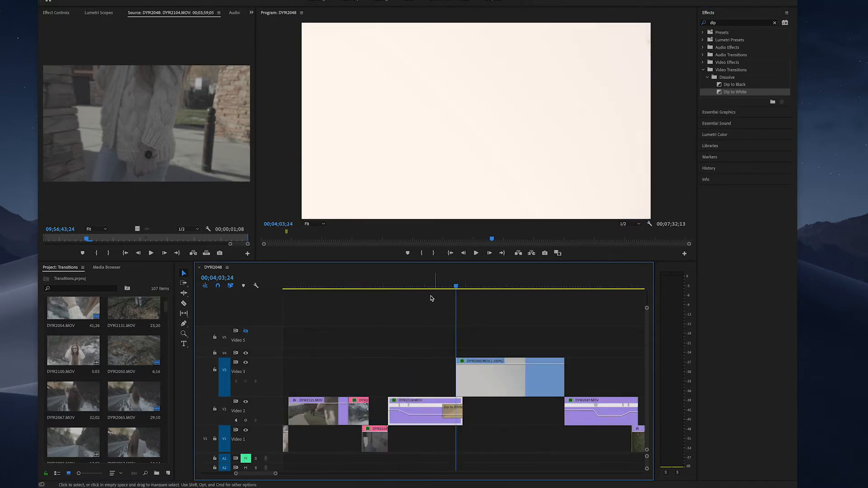
left_click(430, 288)
key("space")
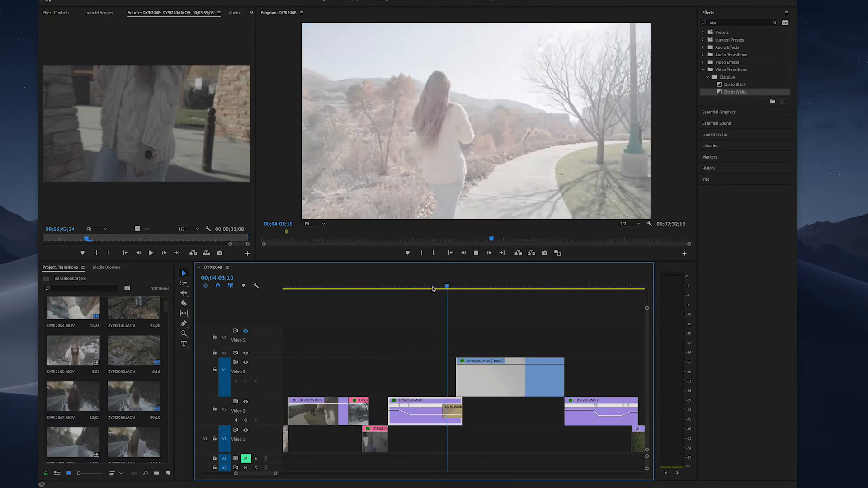
key("space")
Try starting the Video 3 sky clip just after the Dip to White ends and play the fade
left_click_drag(492, 369, 507, 381)
left_click(450, 288)
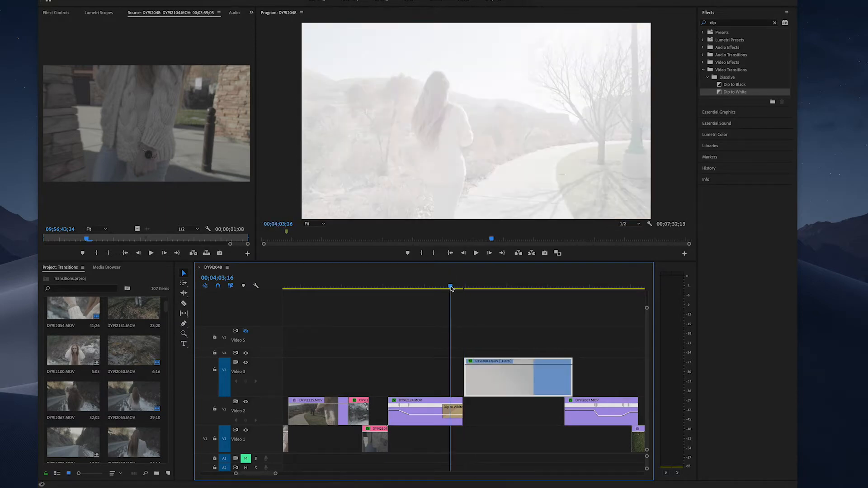
key("space")
left_click(438, 288)
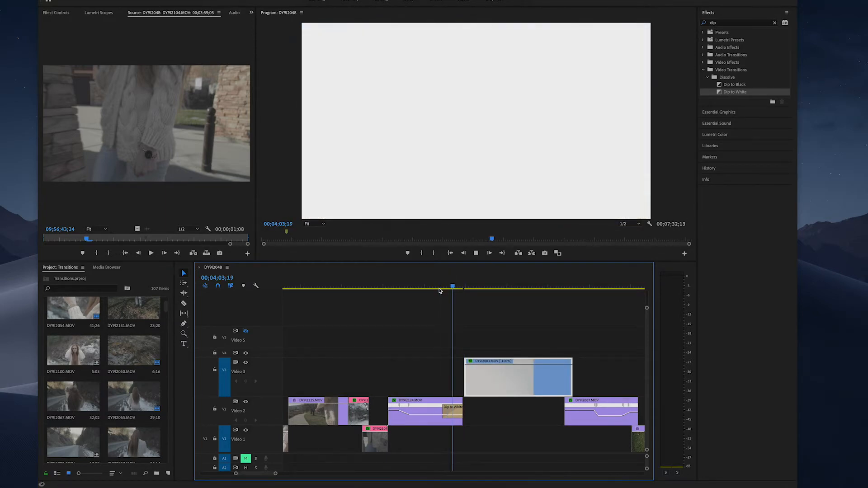
key("space")
Move the Video 3 sky clip to start at the fully white frame of the Dip to White, 00;04;03;19, and play the transition
left_click(451, 289)
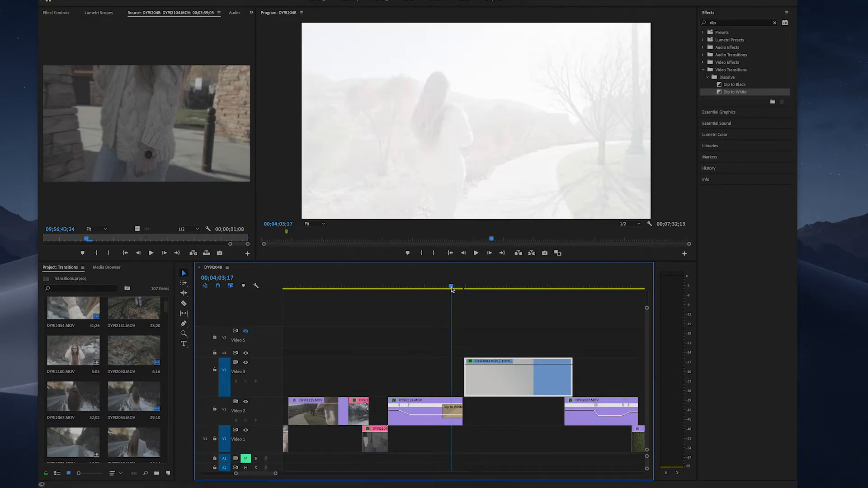
left_click(452, 288)
left_click(453, 288)
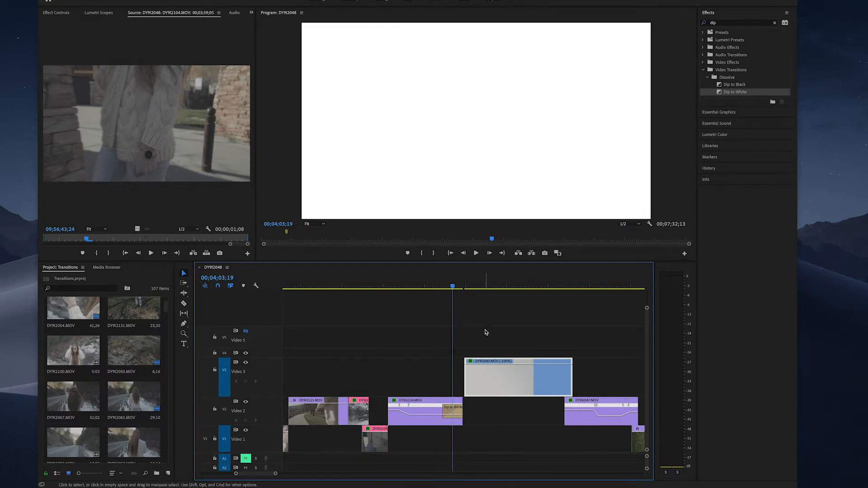
left_click_drag(516, 382, 504, 382)
left_click(428, 284)
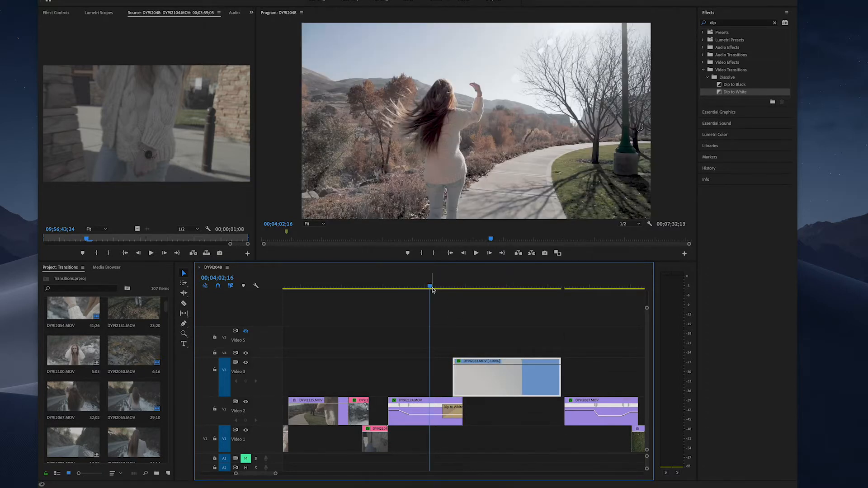
key("space")
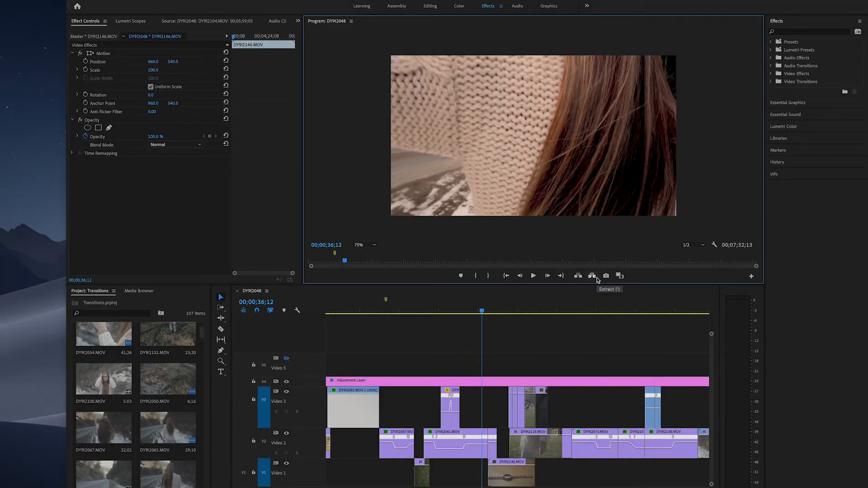
Play the finished hair-to-wristwatch transition from 00;00;36;12, and scrub the working copy's sweater edge to 00;04;20;20
key("space")
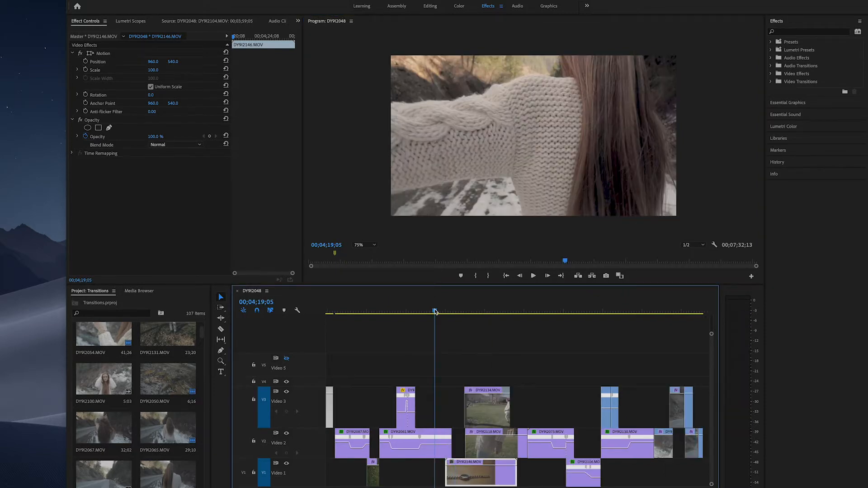
left_click(431, 312)
mouse_move(432, 311)
left_mouse_down()
mouse_move(444, 312)
mouse_move(436, 316)
left_mouse_up()
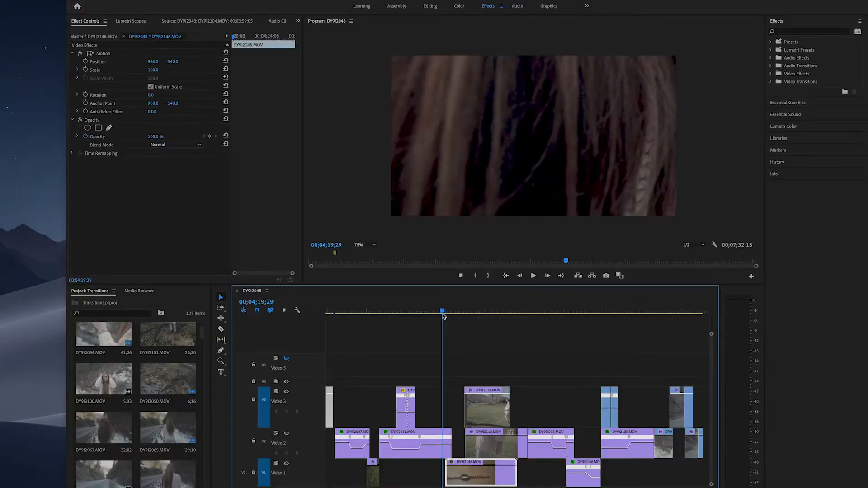
mouse_move(445, 316)
left_mouse_down()
mouse_move(464, 312)
mouse_move(450, 311)
left_mouse_up()
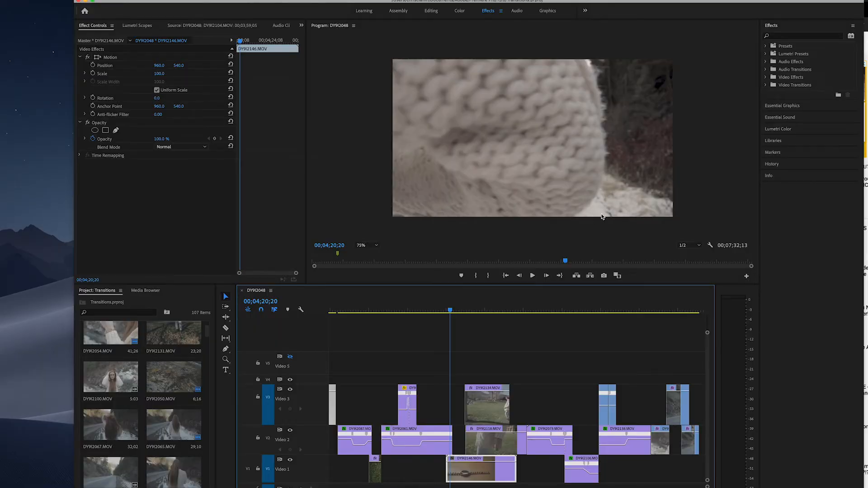
Shift the Video 1 wristwatch clip clear of the Video 2 hair clip, and split the hair clip at 00;04;20;04
left_click_drag(465, 475, 486, 477)
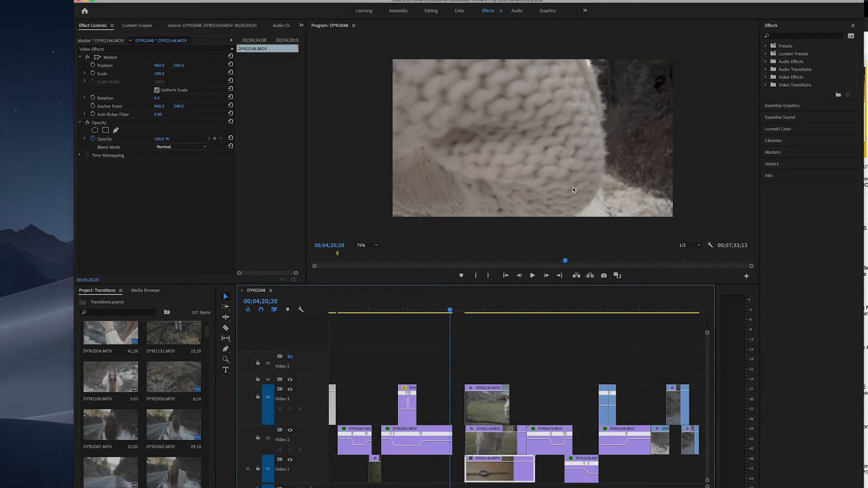
left_click(456, 314)
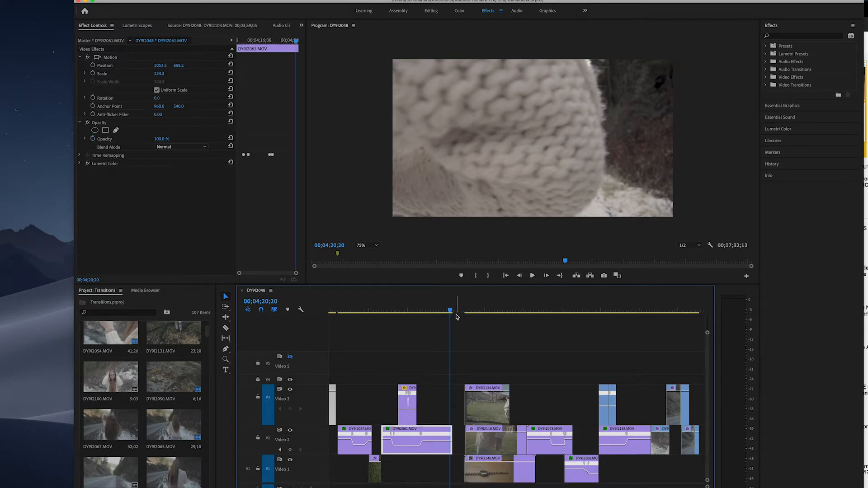
left_click_drag(451, 312, 448, 311)
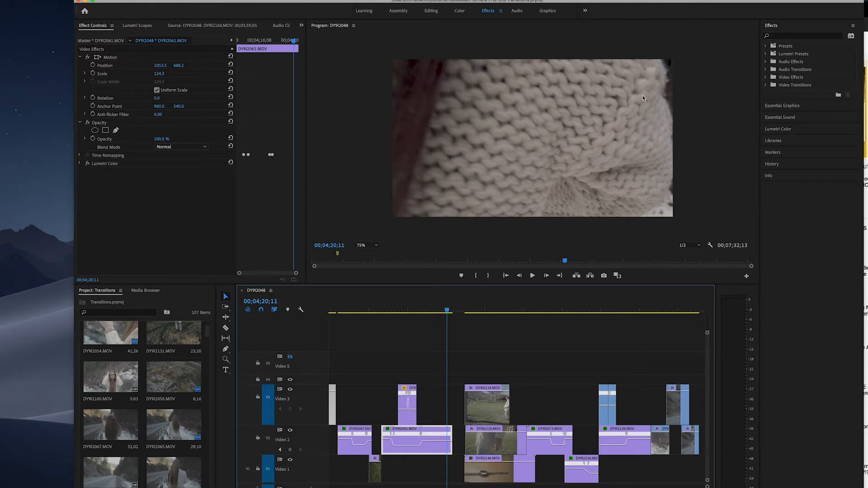
left_click_drag(446, 311, 446, 314)
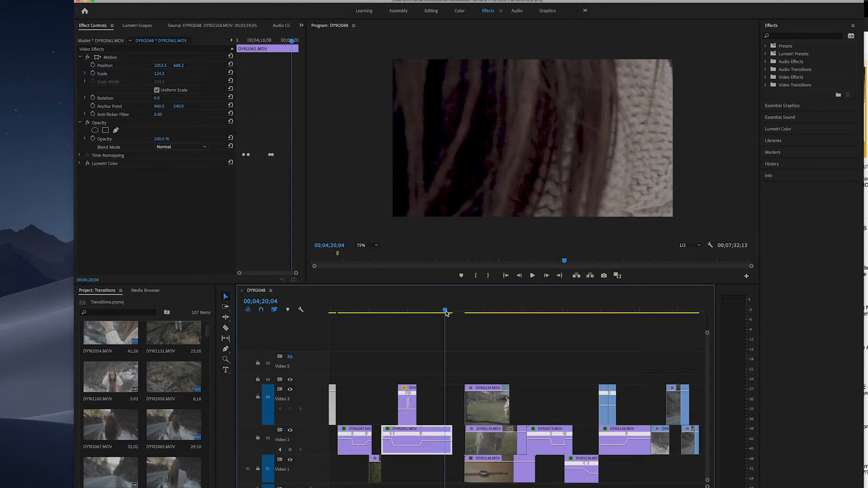
left_click_drag(446, 313, 445, 313)
key("c")
left_click(446, 438)
key("v")
left_click(446, 312)
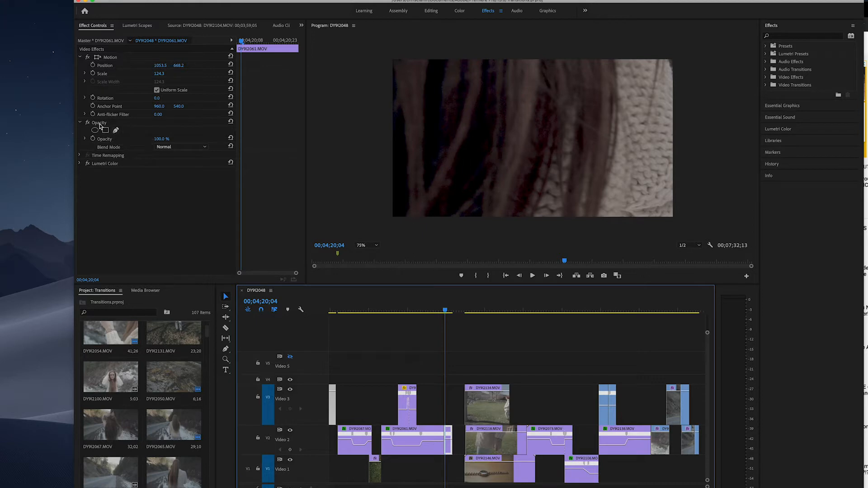
Draw a small freeform opacity mask over the frame corner beyond the sweater, invert it, and fit its edge to the sweater's outline
left_click(116, 130)
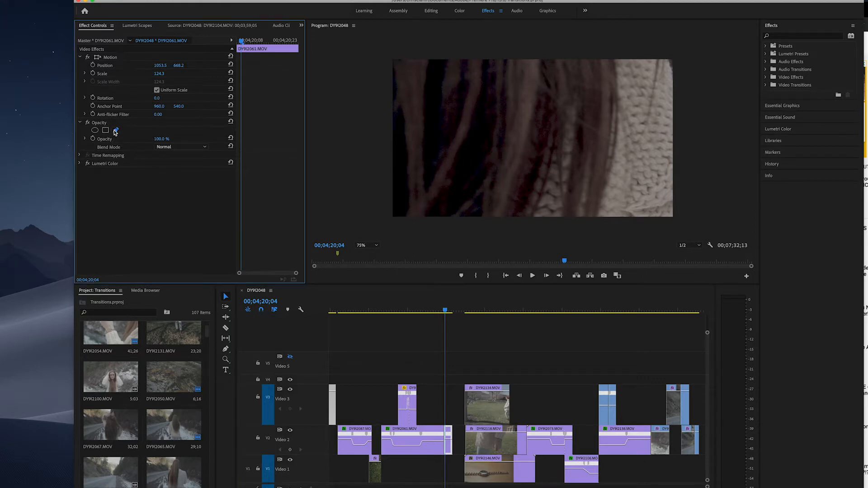
left_click(689, 60)
left_click(663, 45)
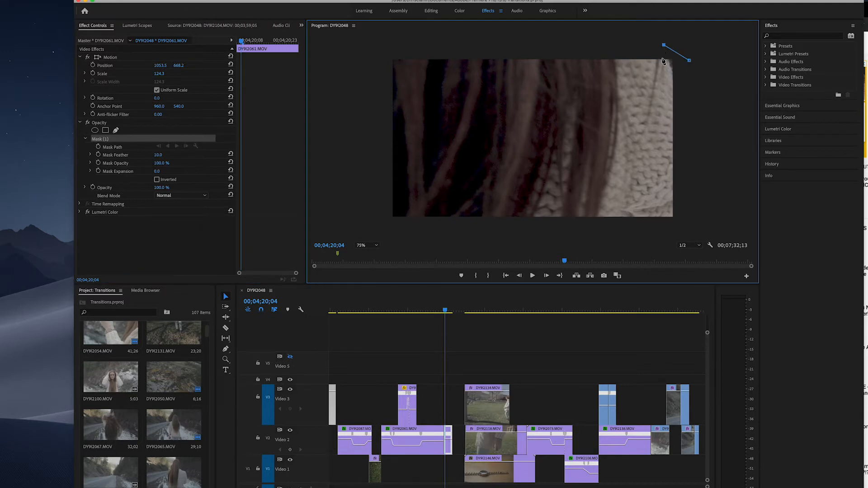
left_click(675, 78)
left_click(690, 61)
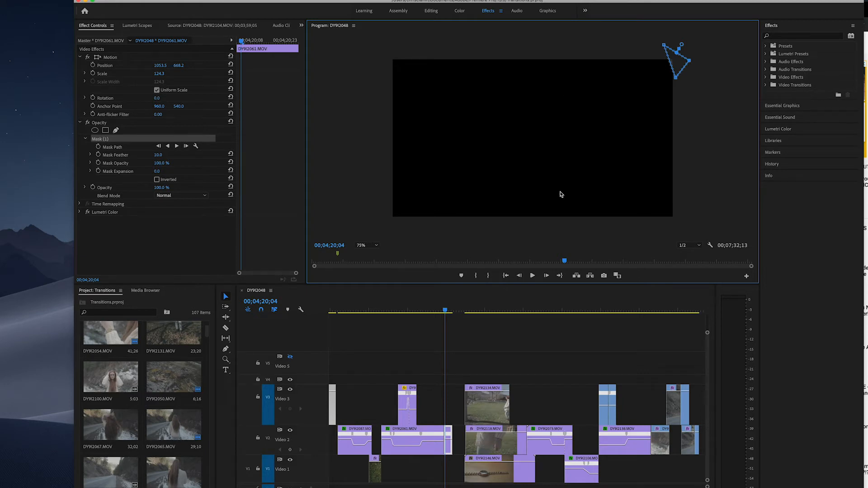
left_click(157, 179)
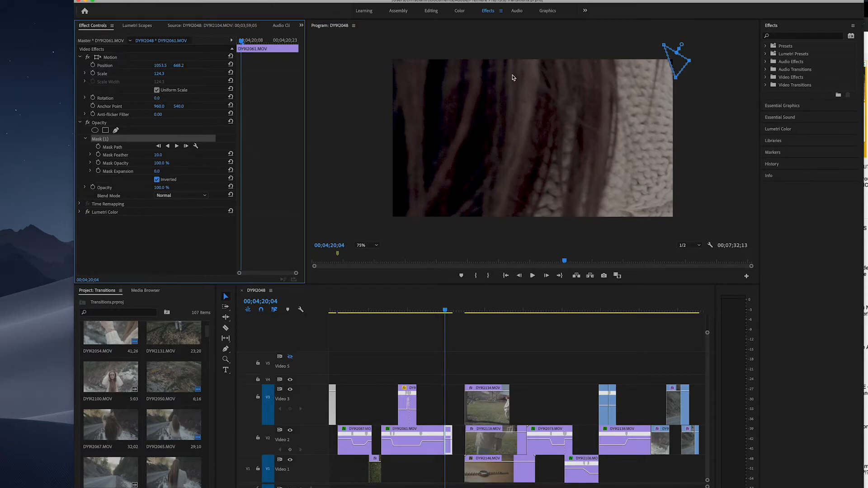
mouse_move(672, 67)
left_mouse_down()
mouse_move(654, 80)
mouse_move(671, 69)
left_mouse_up()
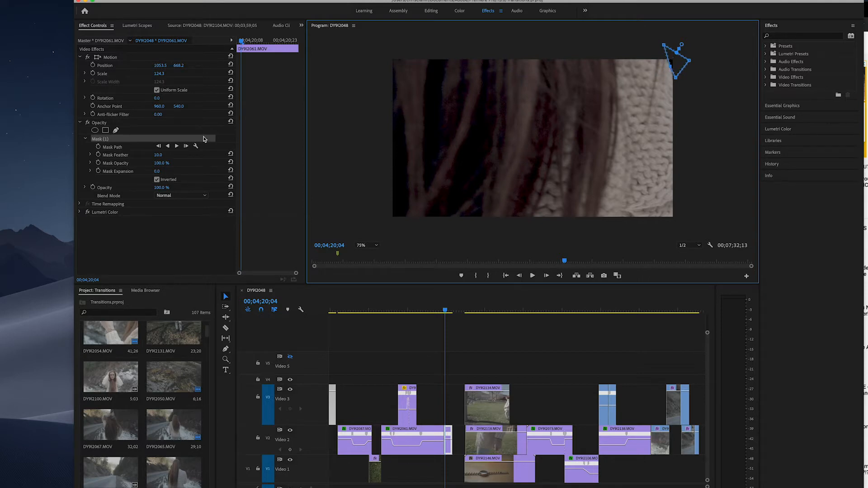
Enable keyframing for Mask Path, Mask Feather, Mask Opacity and Mask Expansion at 00;04;20;04
left_click(98, 147)
left_click(98, 154)
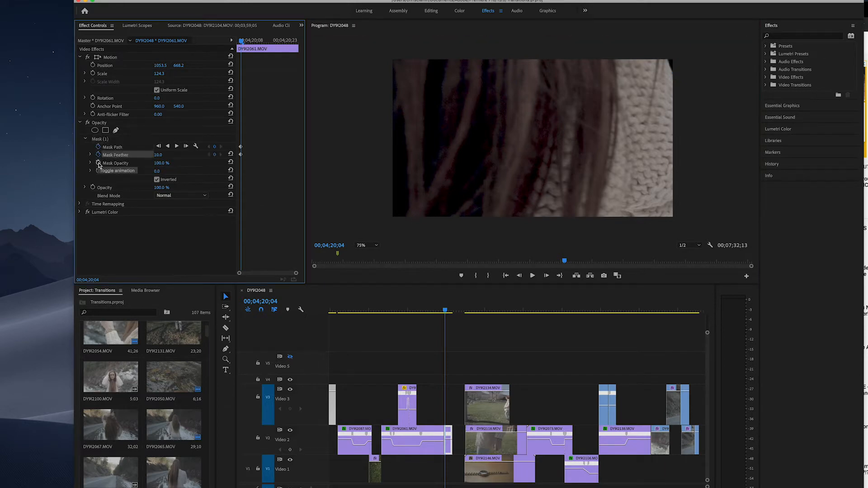
left_click(98, 162)
left_click(98, 172)
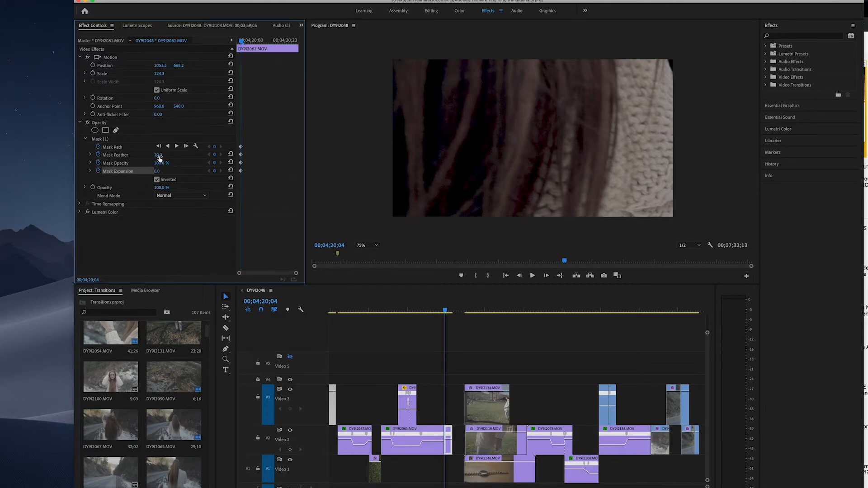
Set Mask Feather to 30, trying a larger Mask Expansion and undoing it along the way
left_click_drag(158, 155, 199, 154)
left_click_drag(157, 154, 151, 155)
left_click_drag(158, 171, 280, 175)
key("super+z")
left_click_drag(157, 155, 170, 154)
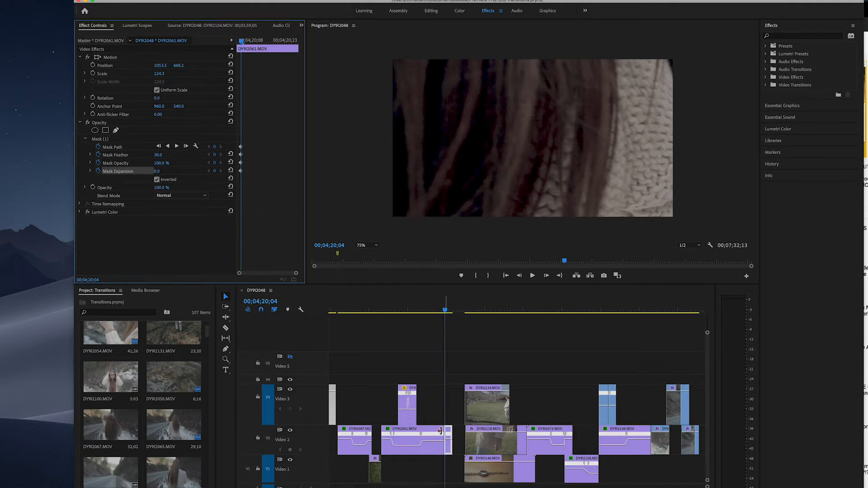
Track the mask forward frame by frame to 00;04;20;08, refining its edge along the sweater's outline
left_click(186, 147)
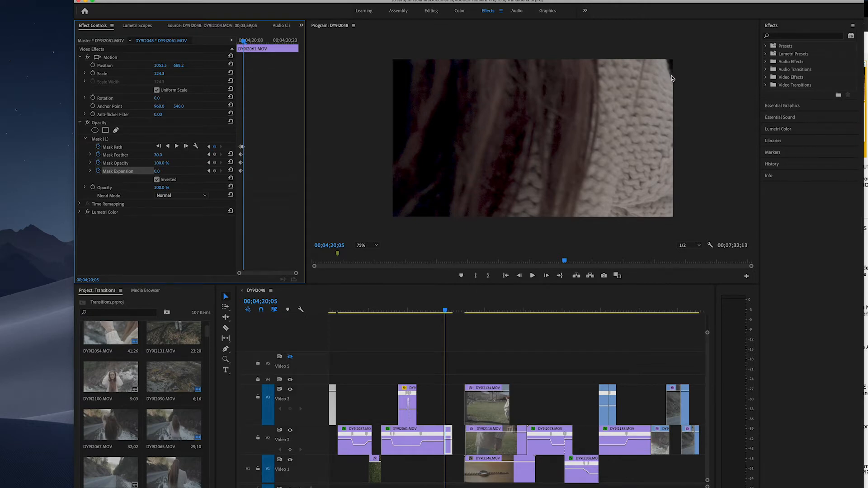
left_click(115, 140)
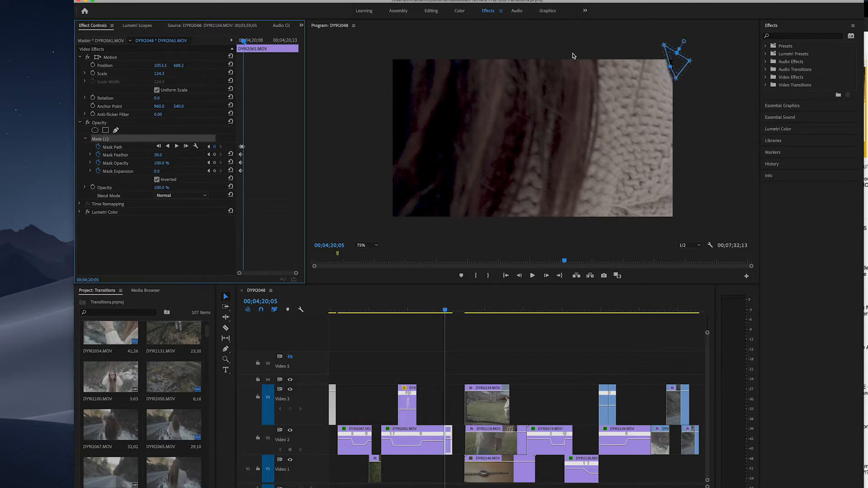
left_click(675, 66)
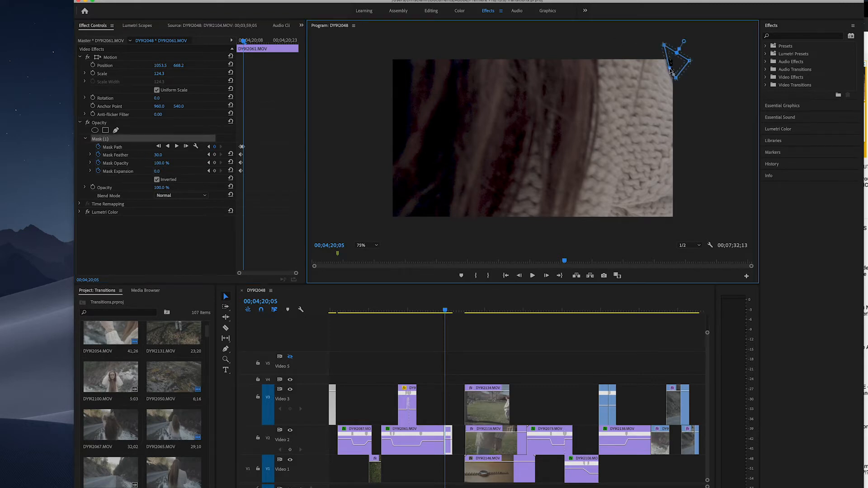
left_click(177, 146)
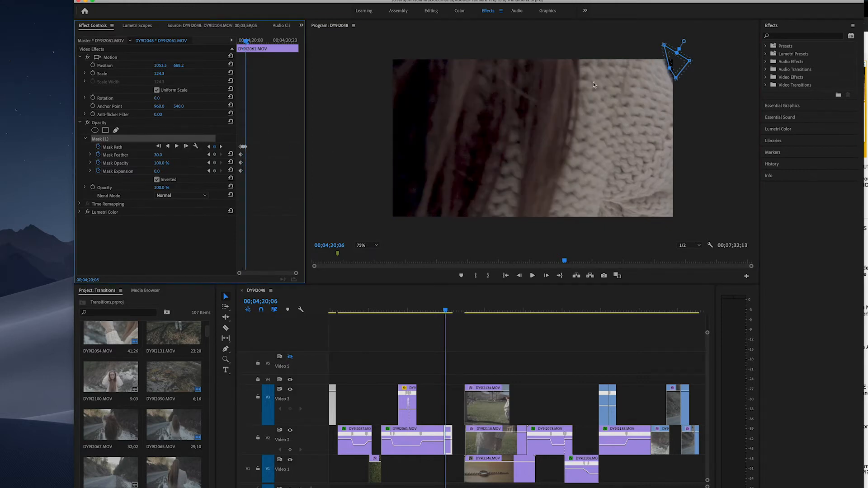
left_click(671, 69)
left_click(186, 146)
left_click(186, 146)
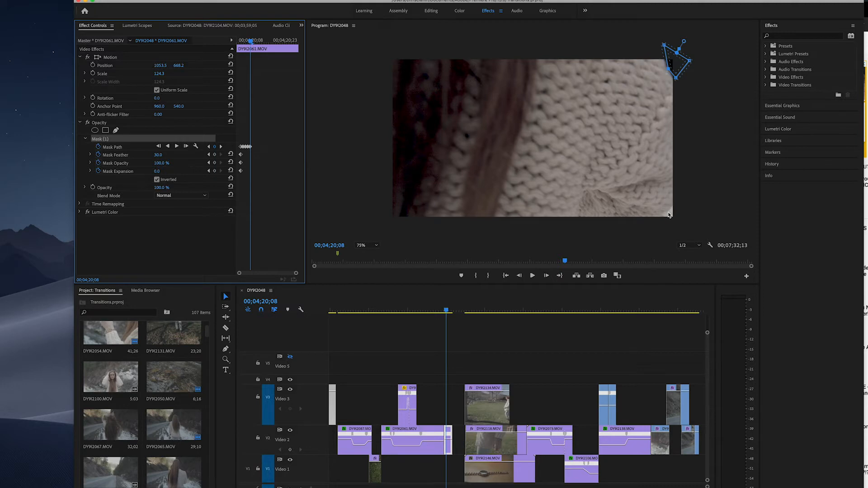
Reshape the mask at 00;04;20;08 to extend along the frame edge and cover the lower corner beyond the sweater
left_click_drag(690, 61, 753, 120)
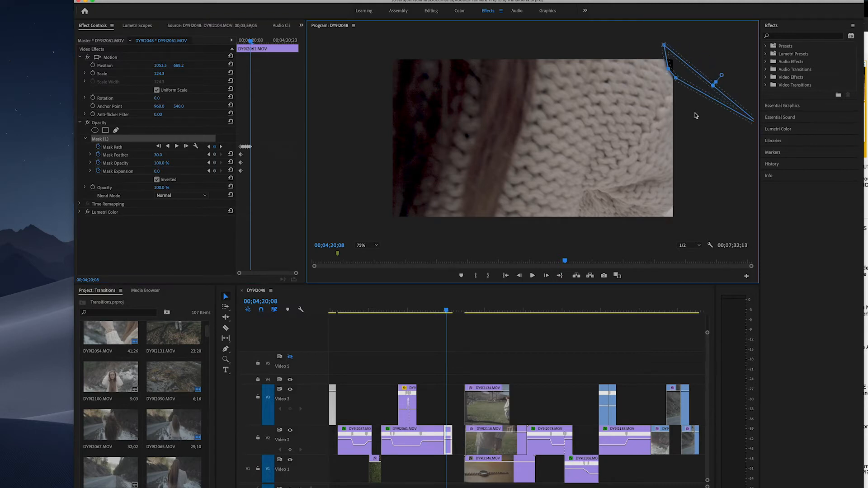
left_click_drag(713, 100, 680, 228)
left_click_drag(680, 210, 684, 209)
mouse_move(681, 219)
left_mouse_down()
mouse_move(659, 227)
mouse_move(674, 206)
left_mouse_up()
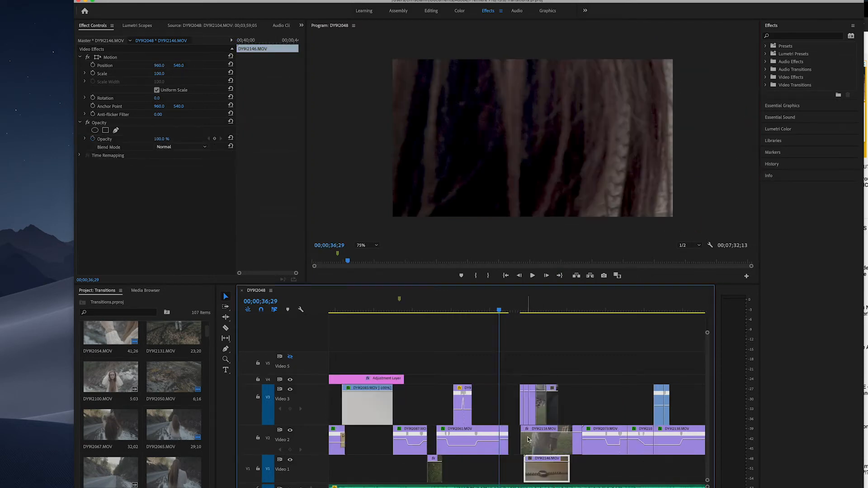
Play the finished masked section near 00;00;37;00, move the Video 1 wristwatch clip beneath it, and play the transition
key("space")
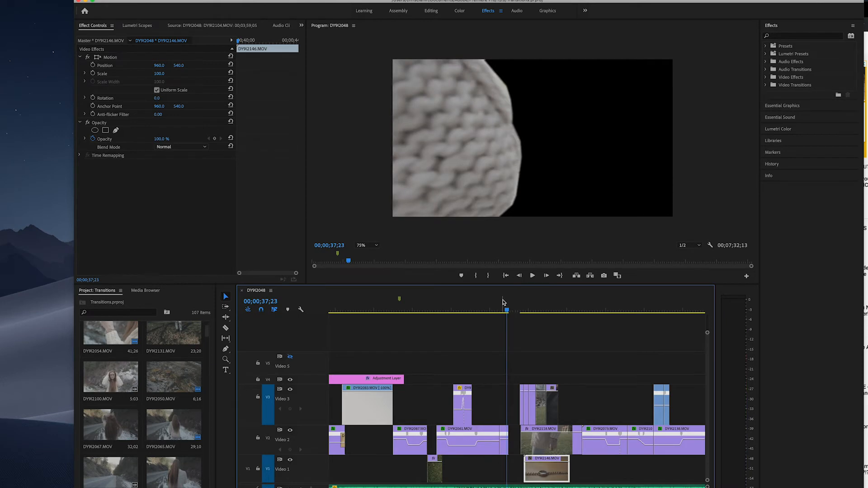
left_click_drag(504, 312, 498, 315)
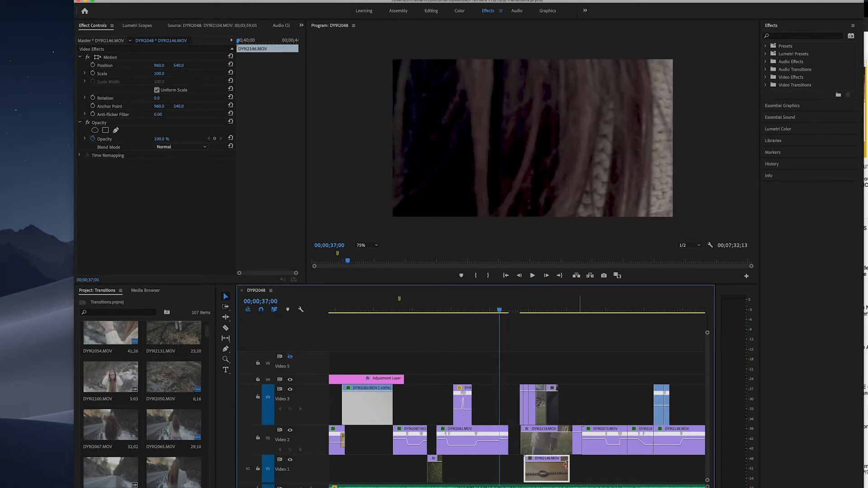
left_click_drag(543, 473, 519, 473)
key("space")
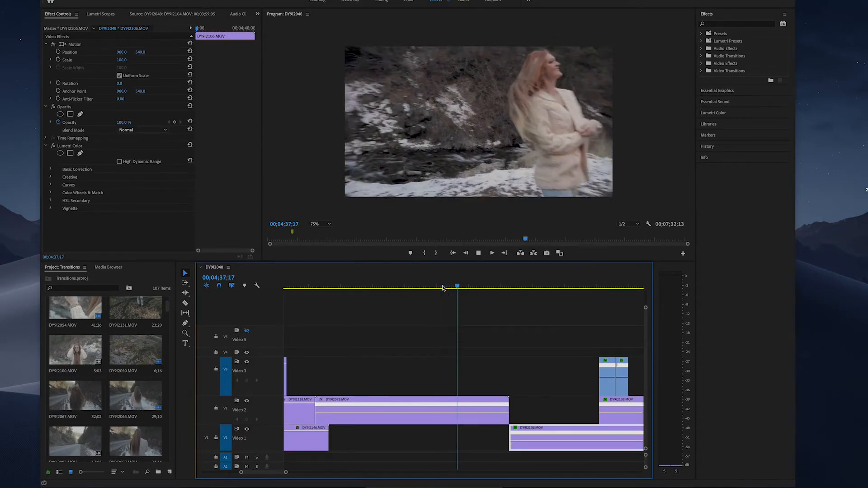
Play the Video 2 whip-pan clip around 00;04;37;05 to examine where the camera movement begins and ends
key("space")
left_click_drag(593, 288, 449, 296)
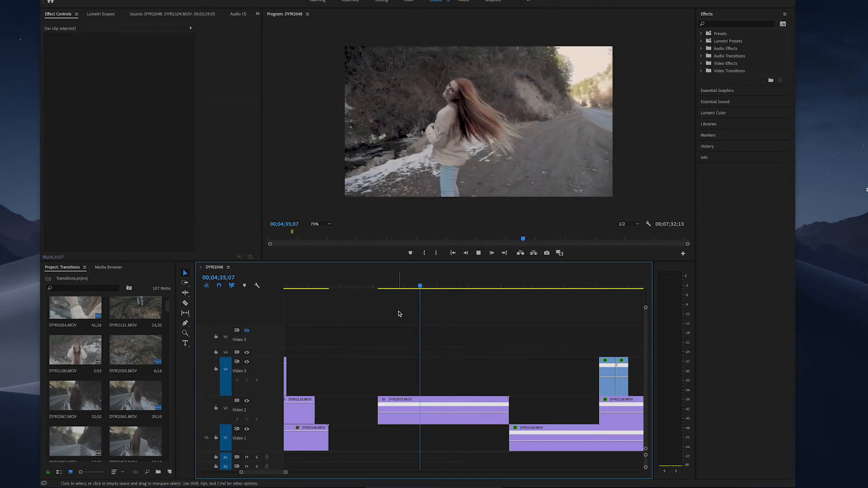
key("space")
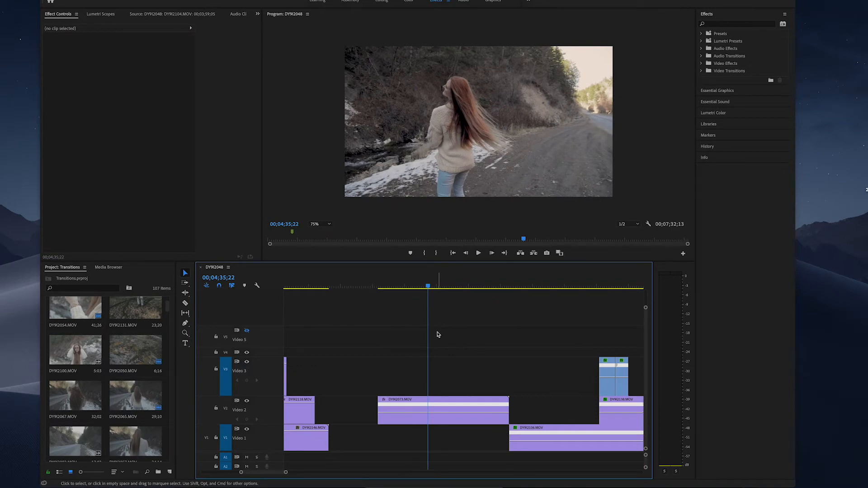
Enlarge the Video 2 track and add speed keyframes to the whip-pan clip at 00;04;35;29 and 00;04;38;05
left_click(413, 423)
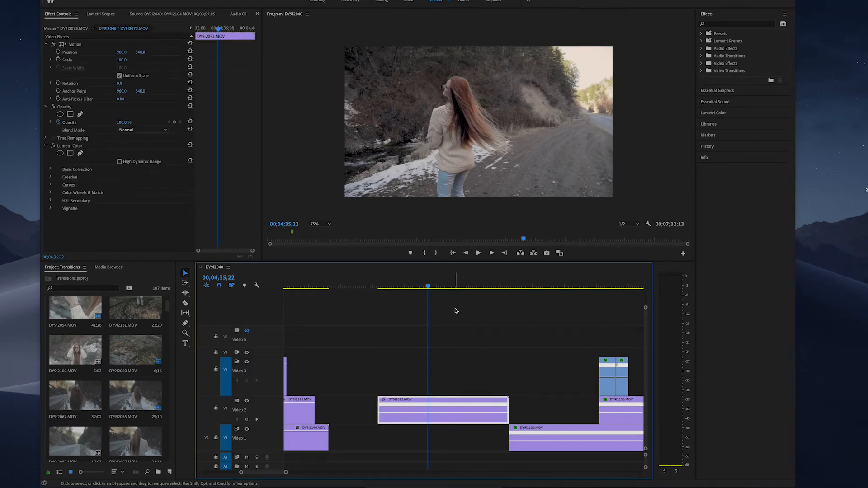
mouse_move(428, 289)
left_mouse_down()
mouse_move(467, 291)
mouse_move(432, 296)
left_mouse_up()
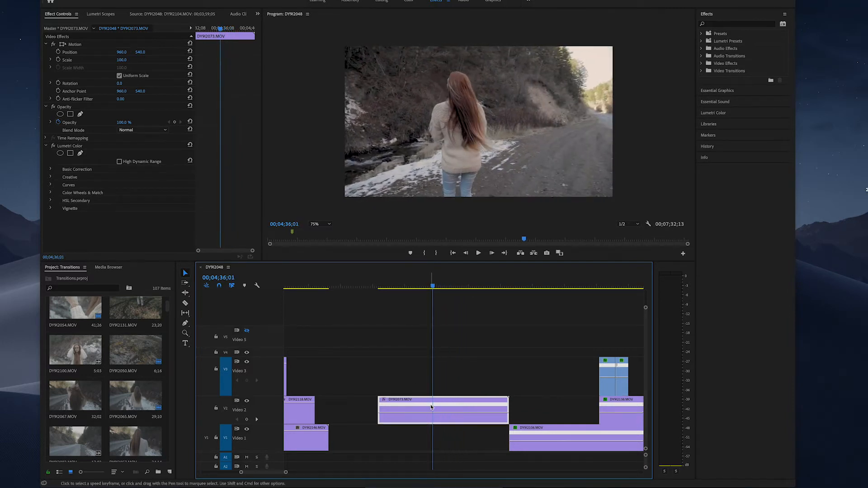
left_click_drag(267, 396, 267, 355)
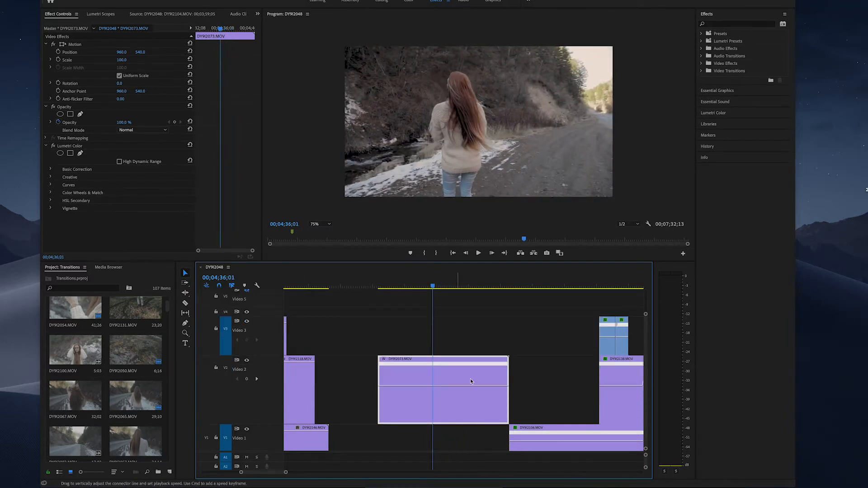
key("Left")
key("Left")
key("p")
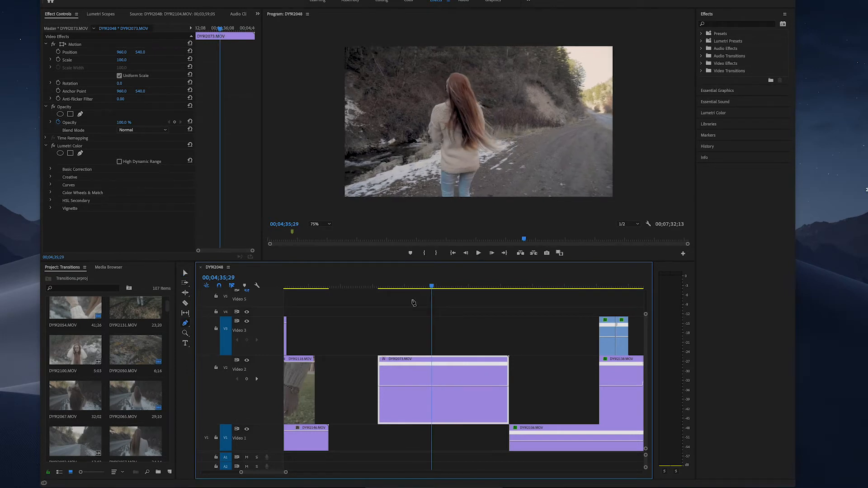
left_click(432, 387)
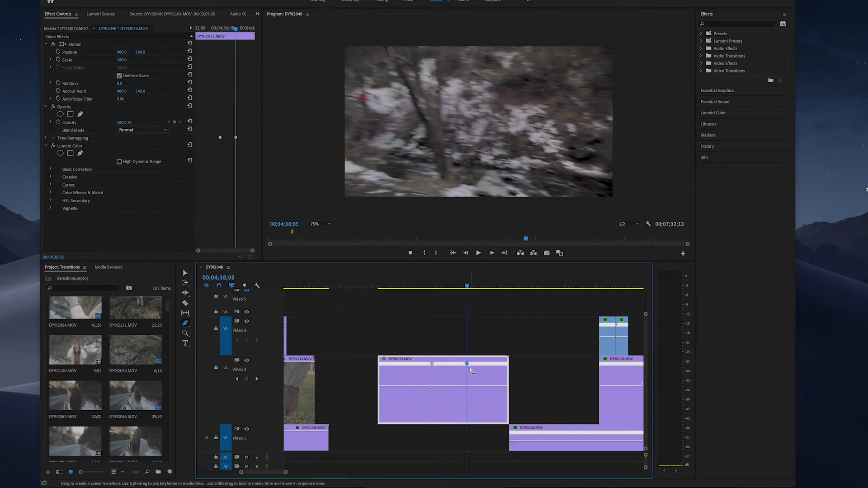
Raise the speed of the whip-pan clip's section before the first speed keyframe and play the result
key("v")
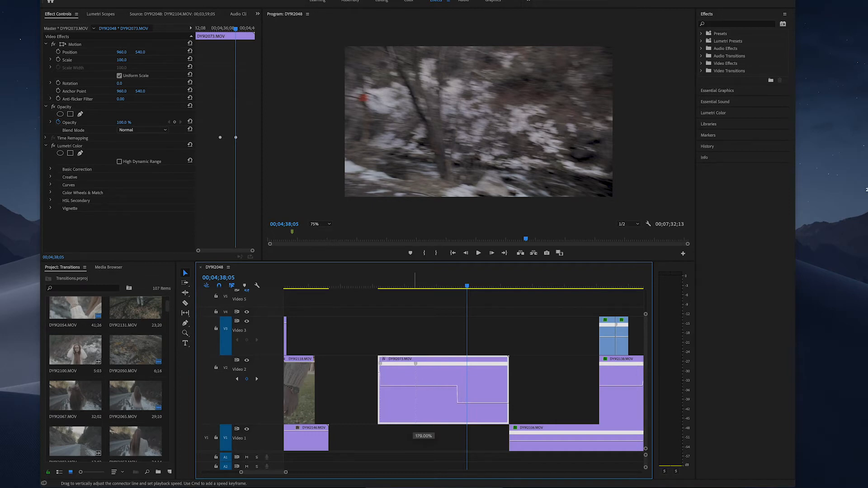
left_click_drag(415, 386, 415, 385)
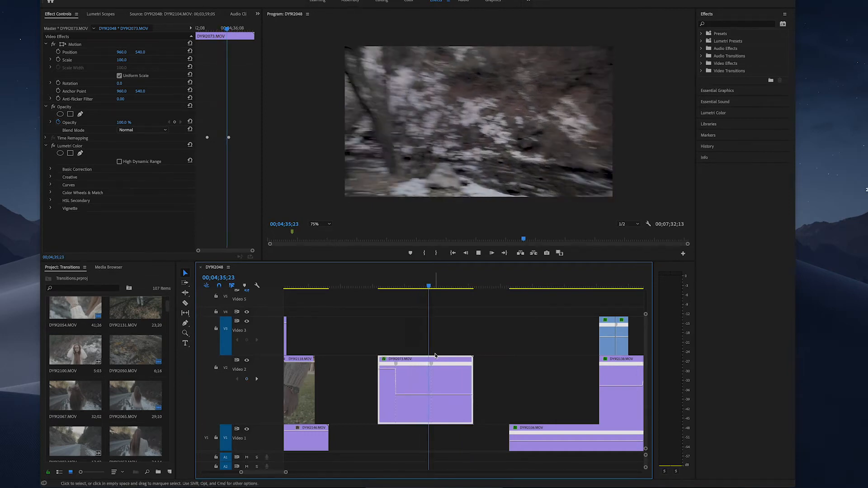
key("space")
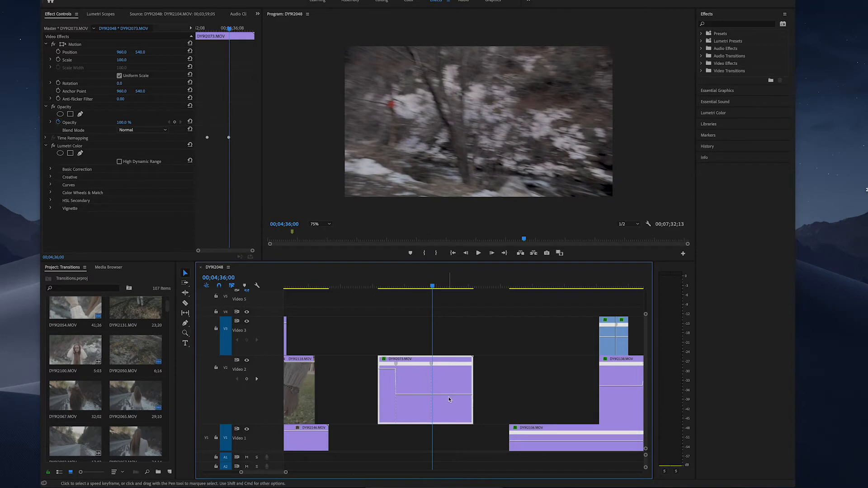
Raise the speed of the whip-pan clip's section after the second speed keyframe, and split that keyframe into a gradual ramp
left_click_drag(451, 394, 451, 384)
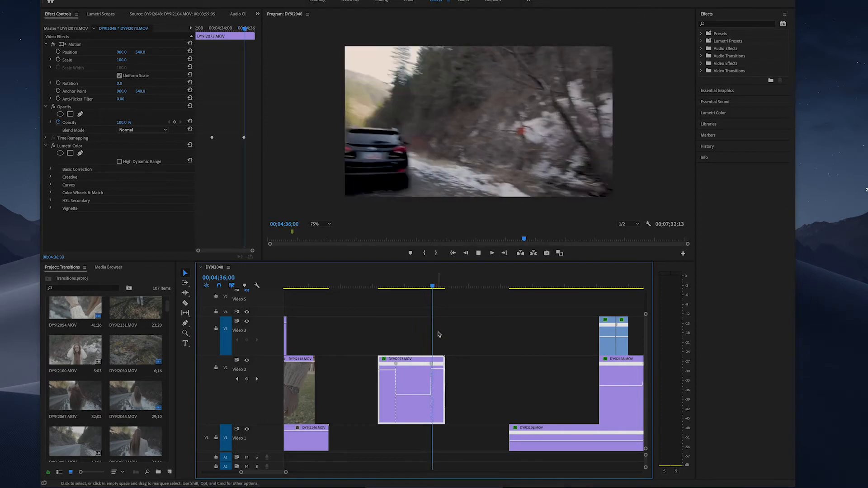
key("space")
left_click_drag(286, 473, 263, 472)
left_click_drag(400, 365, 420, 372)
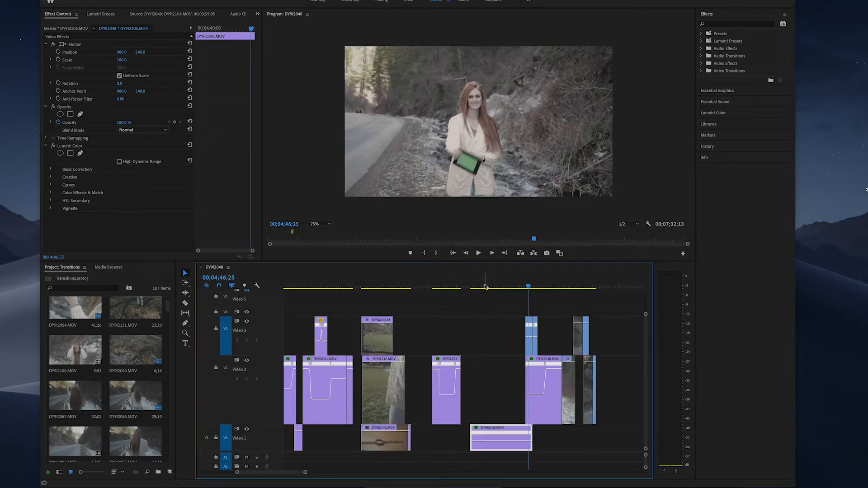
Enlarge the Video 1 track and add a speed keyframe to DYR2106.MOV near 00;04;44;09
left_click_drag(484, 287, 511, 287)
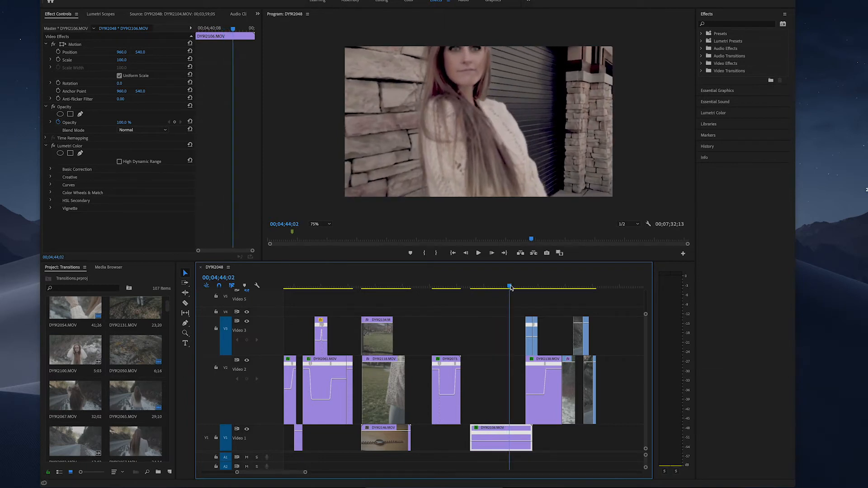
left_click_drag(263, 426, 263, 386)
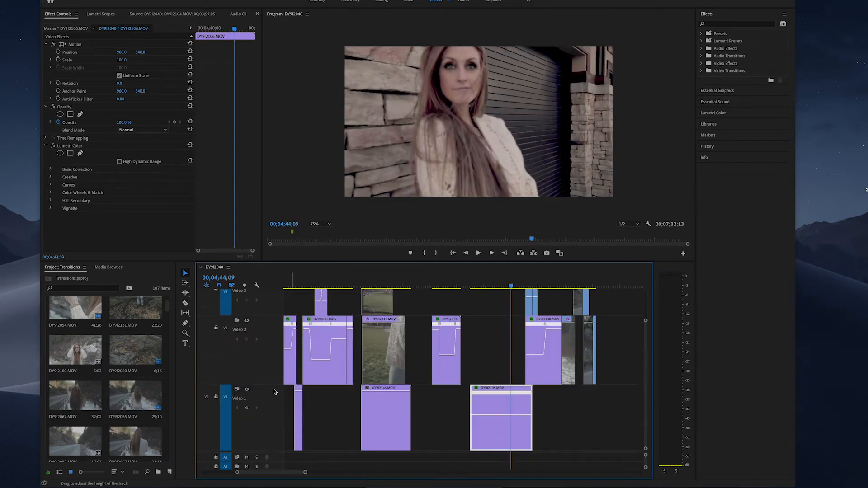
key("p")
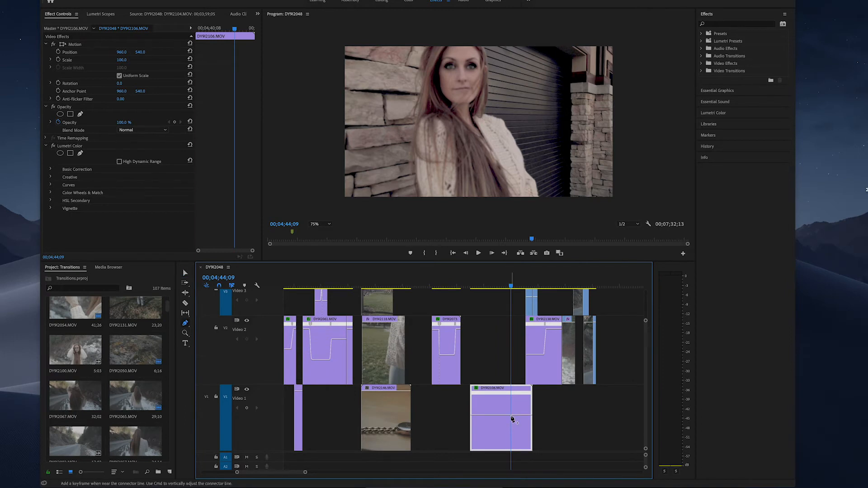
key("equal")
left_click_drag(498, 397, 514, 397)
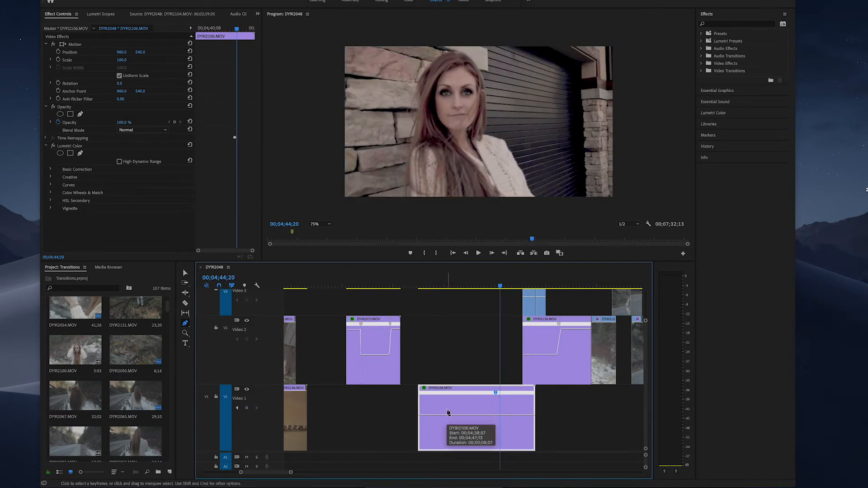
Raise the speed of the Video 1 clip's section before the keyframe, and cut off the clip's beginning at 00;04;38;13
key("v")
left_click_drag(452, 414, 452, 410)
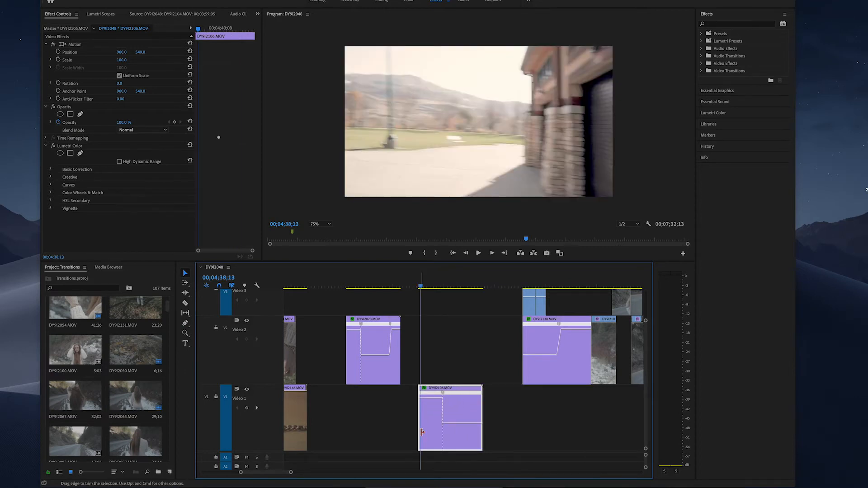
key("c")
left_click(422, 424)
key("v")
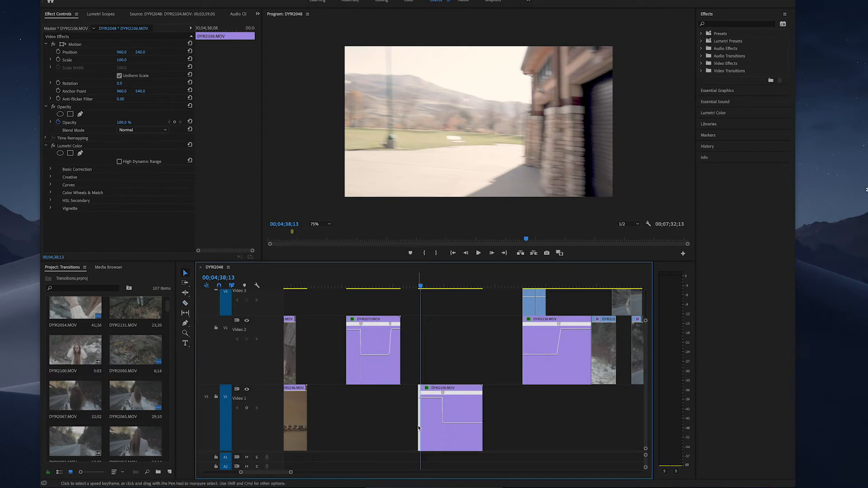
key("Delete")
Play the trimmed clip, move it up to the end of the Video 2 whip-pan clip, and play the combined transition
key("space")
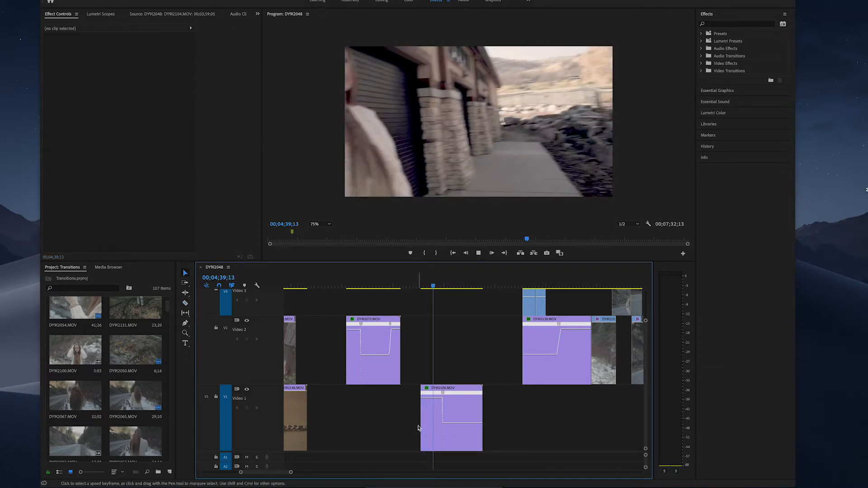
key("space")
key("space")
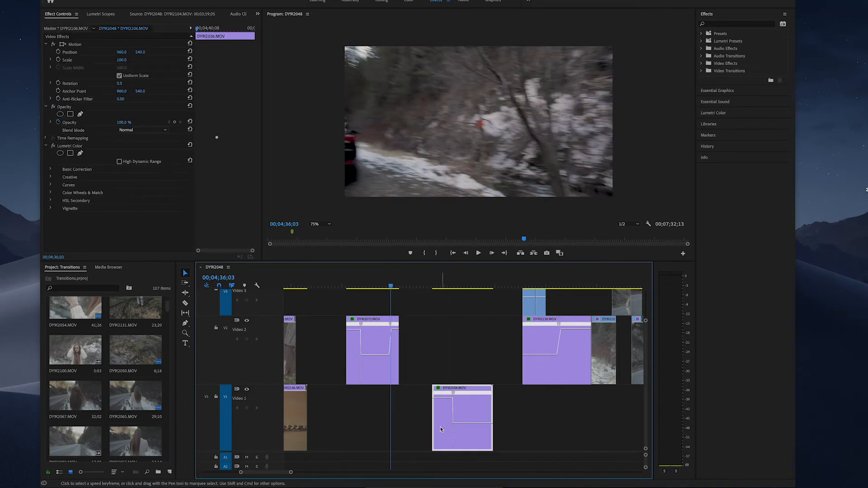
left_click_drag(442, 427, 406, 360)
key("space")
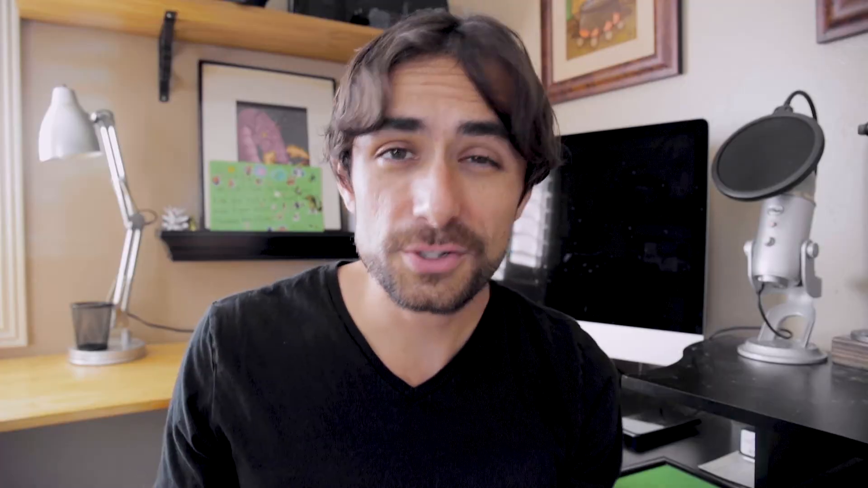